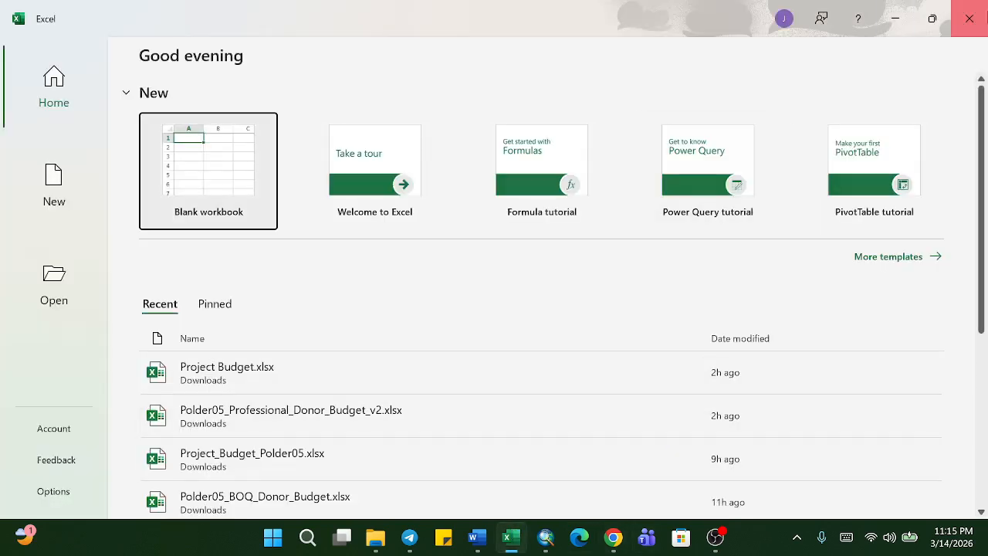
Close Excel, switch to Chrome, search for "usgs earth explorer" in a new tab and open the USGS EarthExplorer site.
left_click(969, 18)
left_click(616, 539)
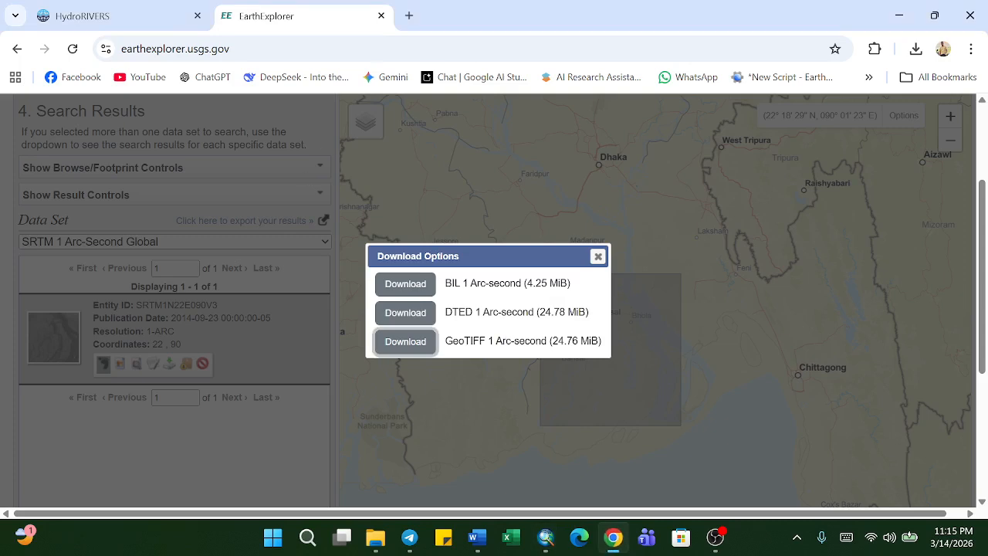
left_click(409, 16)
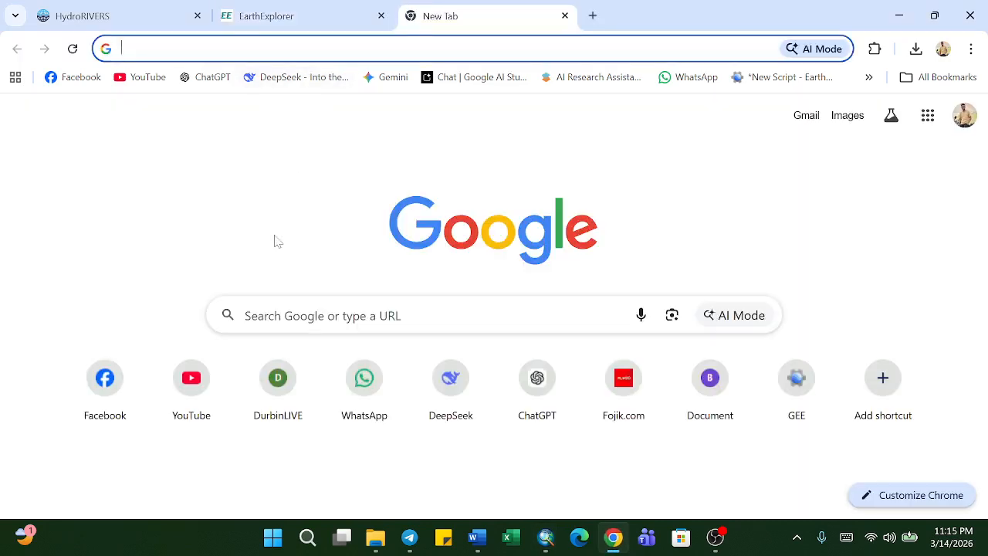
type("usgs")
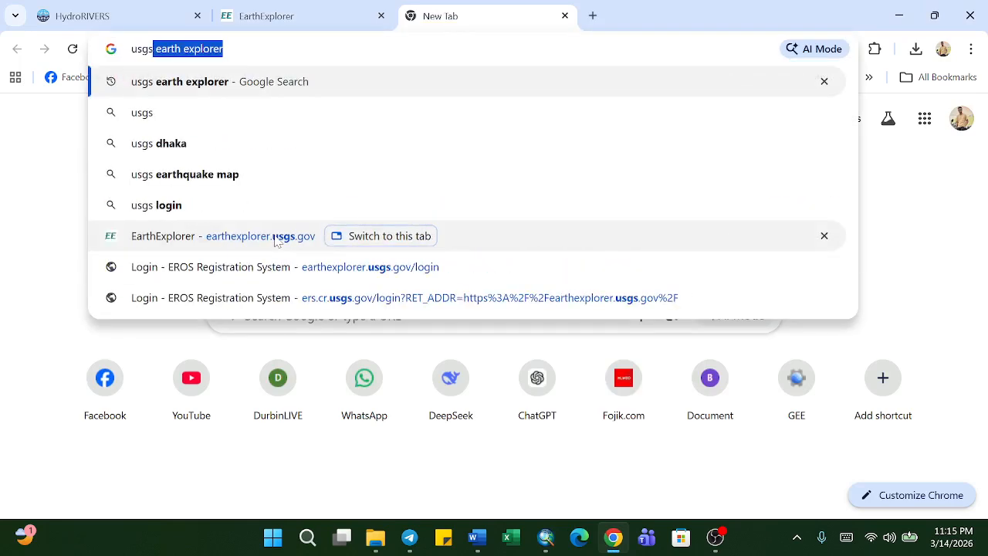
left_click(245, 87)
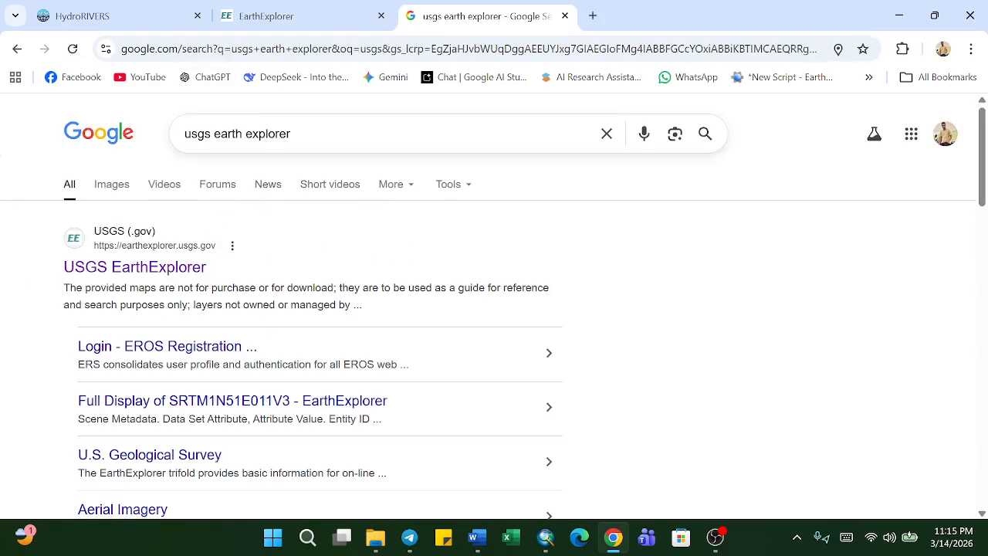
left_click(133, 267)
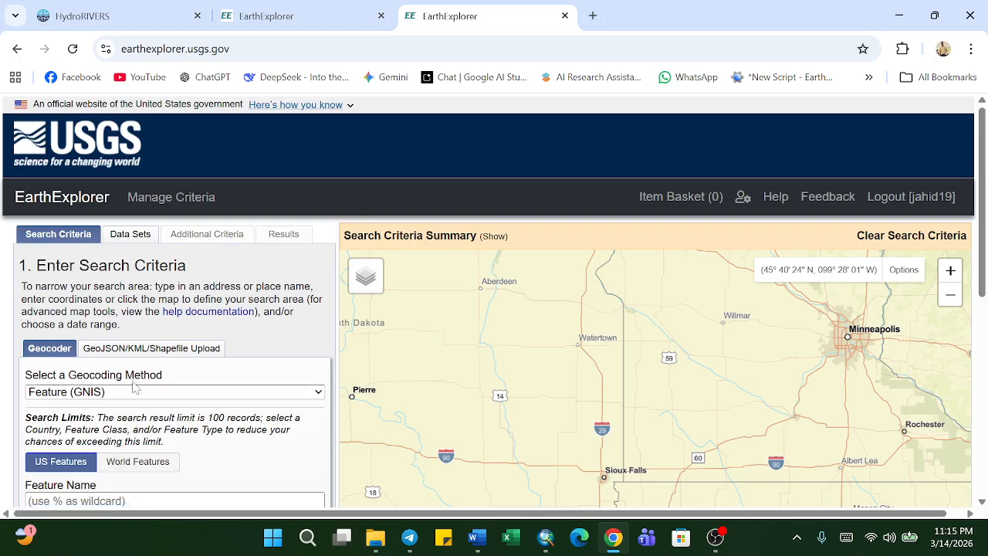
Geocode "jhalokathi" with the Address/Place (Google) method and add Jhalakathi District, Bangladesh to the area of interest.
left_click(196, 398)
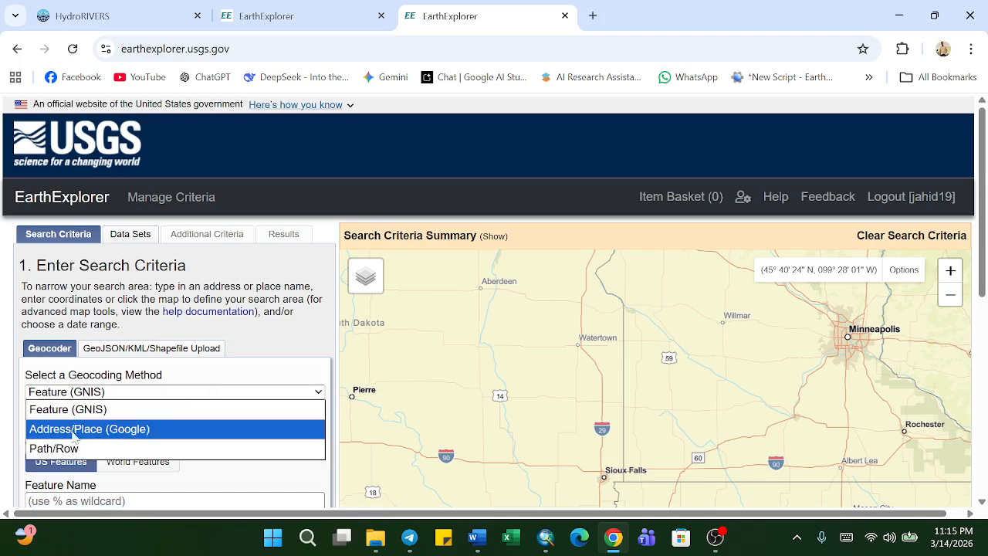
left_click(81, 429)
left_click(83, 437)
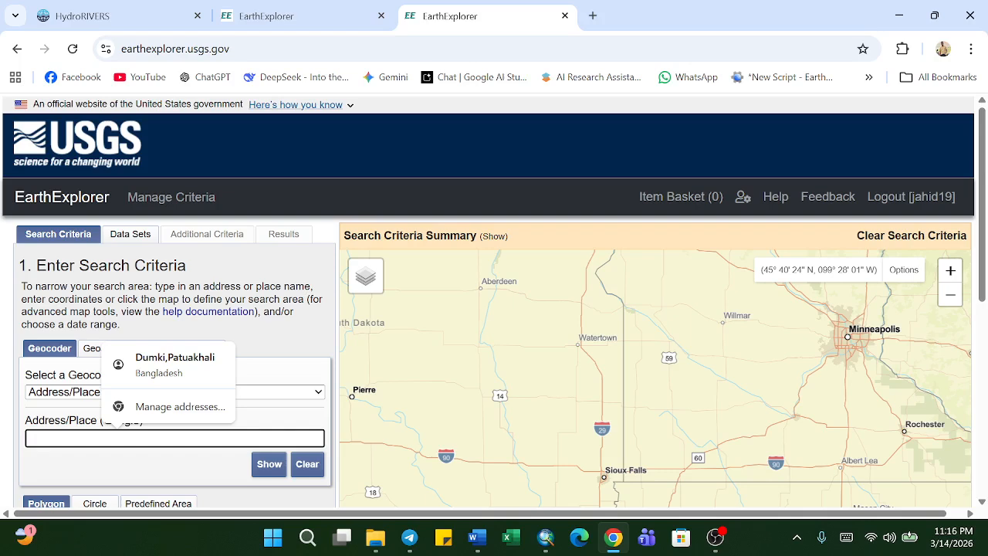
type("jhalokathi")
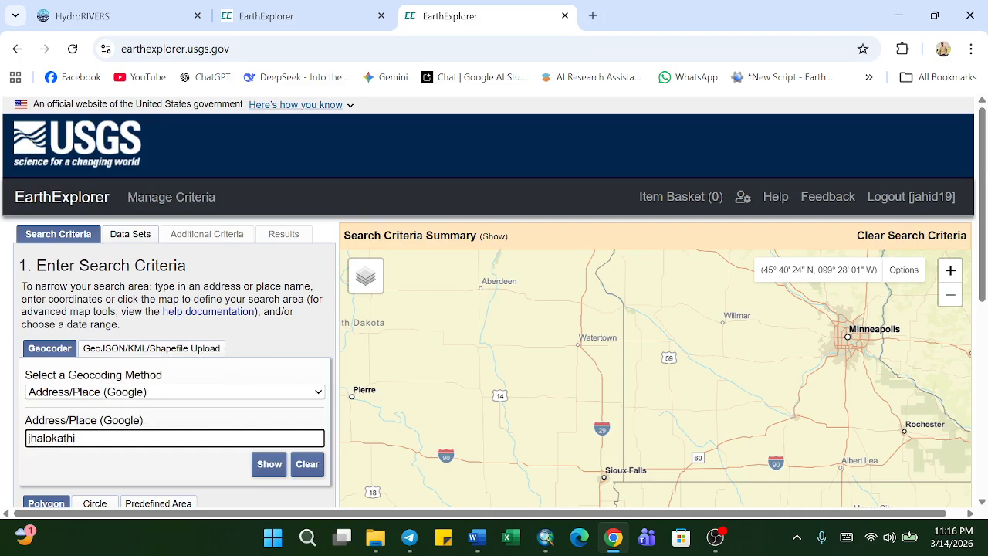
left_click(266, 464)
scroll(85, 389, "down", 1)
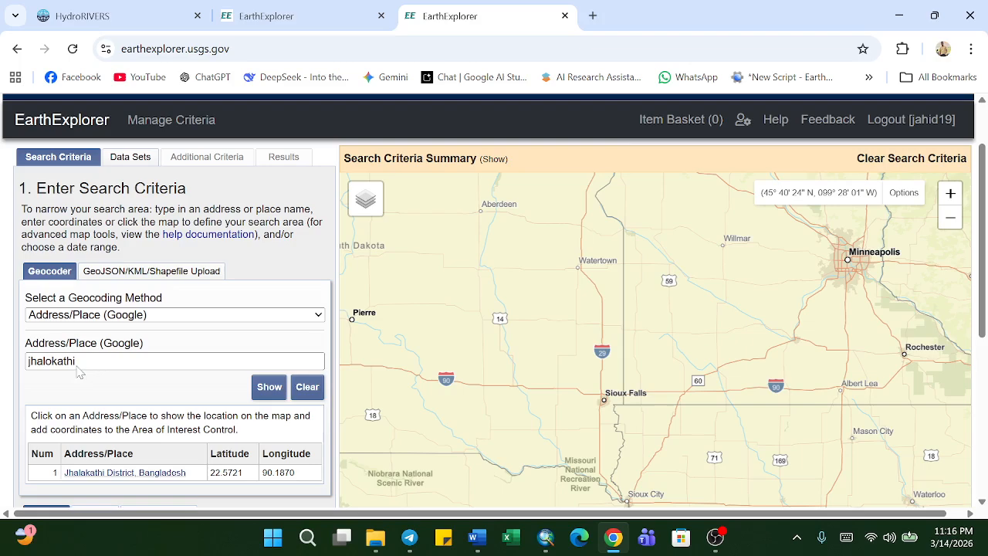
left_click(133, 474)
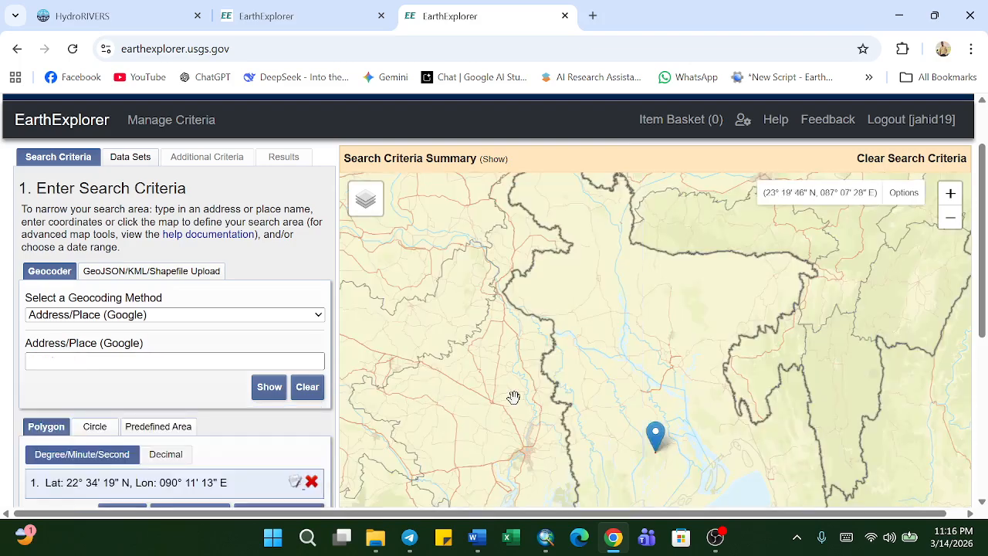
Select the SRTM 1 Arc-Second Global data set from the SRTM group under Digital Elevation.
scroll(147, 438, "down", 3)
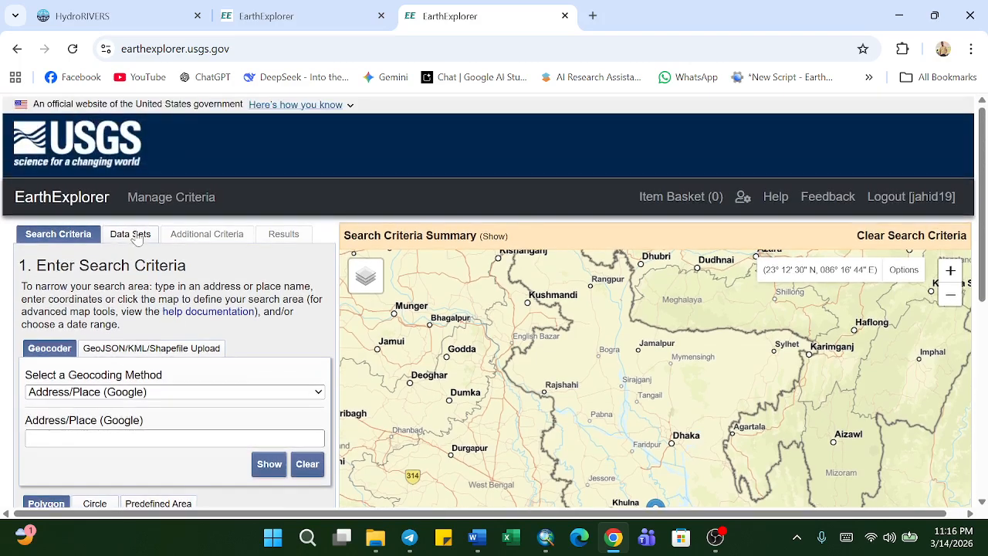
left_click(131, 234)
scroll(119, 322, "down", 4)
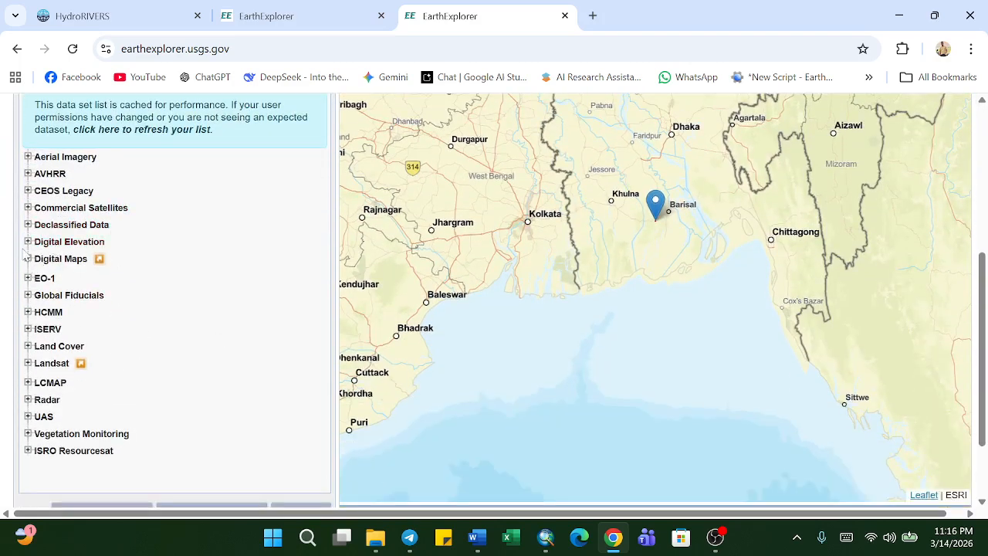
left_click(28, 241)
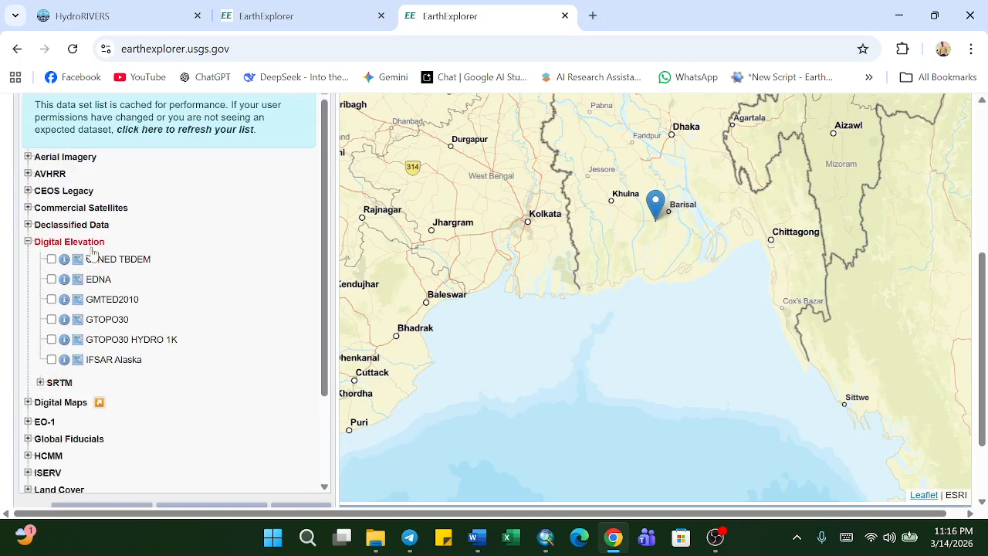
left_click(40, 382)
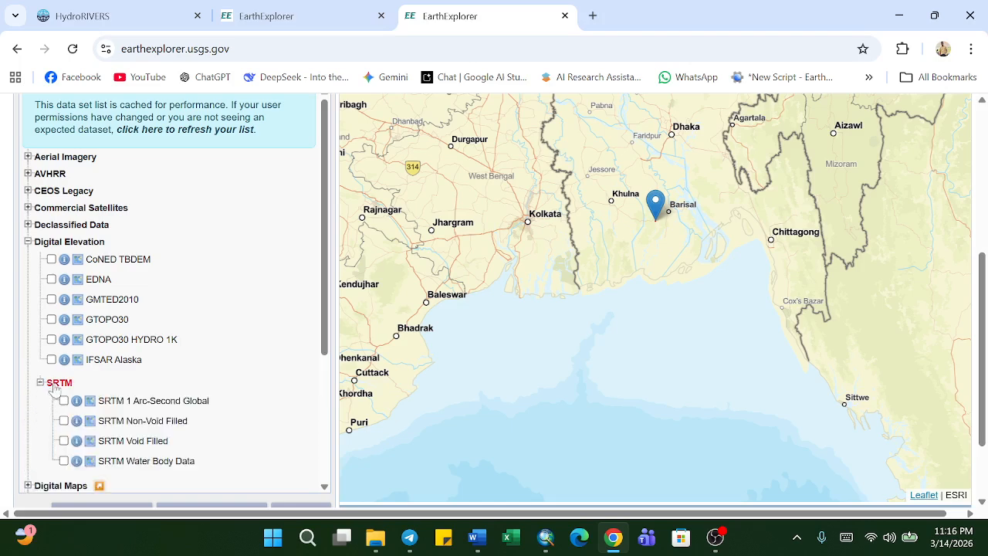
scroll(147, 380, "down", 1)
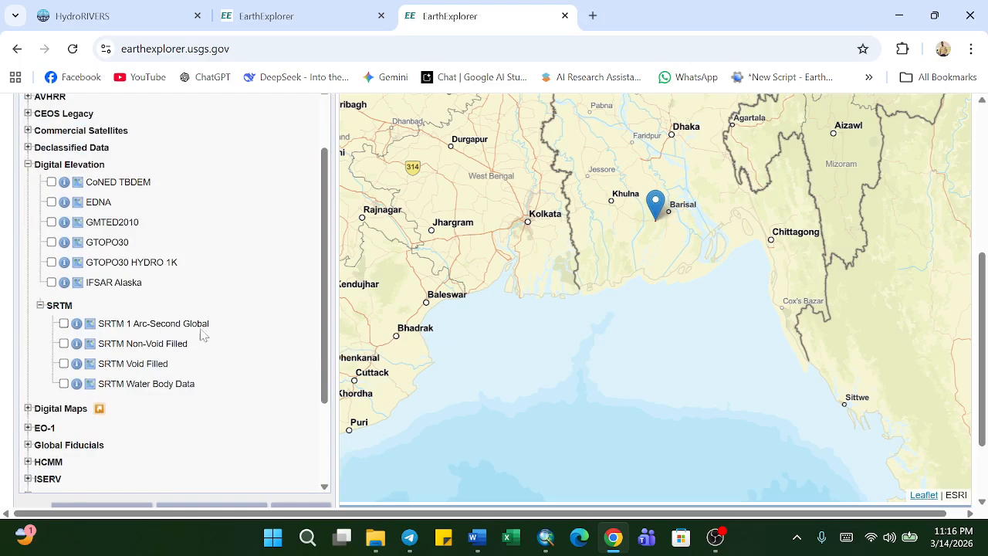
left_click(63, 323)
Run the search for the selected data set and show the footprint of scene SRTM1N22E090V3 on the map.
scroll(133, 348, "up", 5)
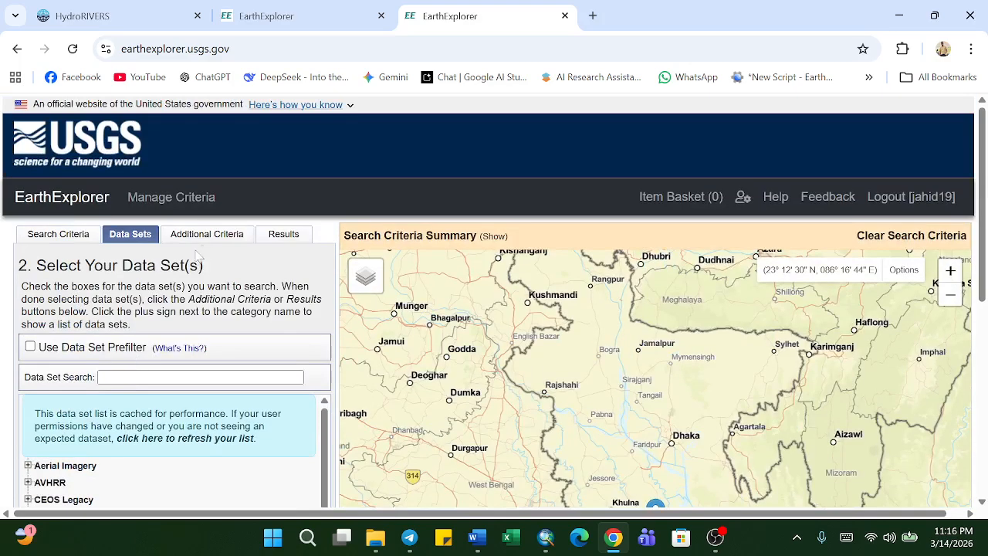
left_click(283, 233)
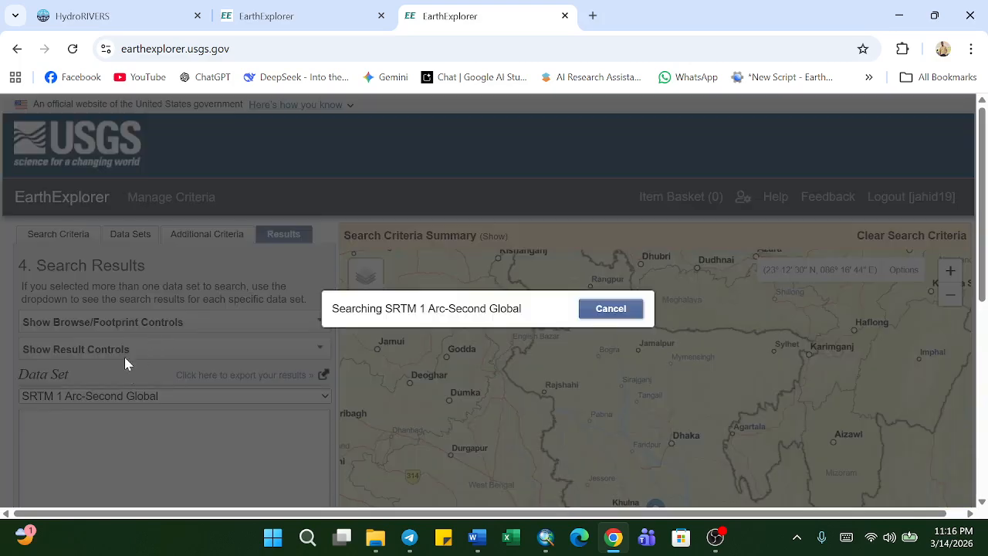
scroll(140, 382, "down", 2)
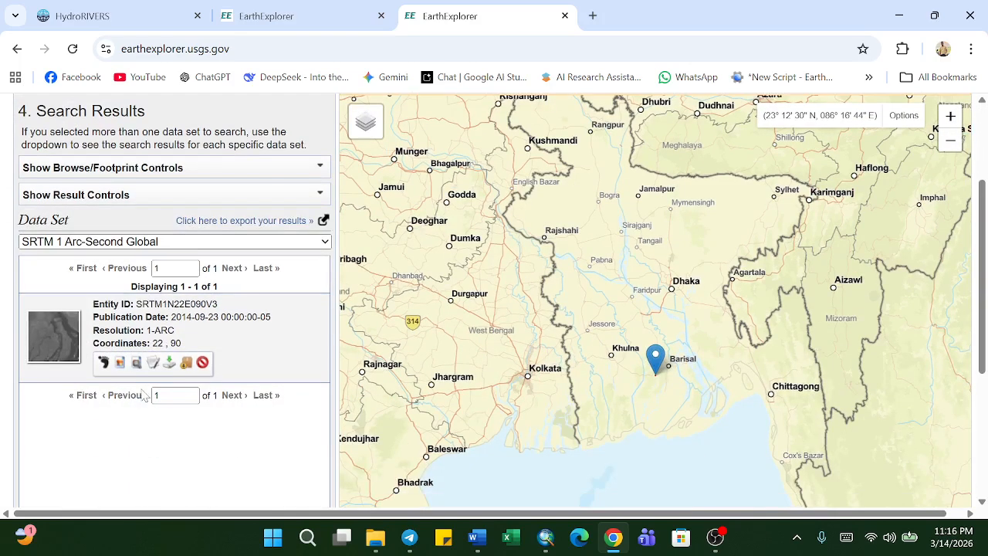
left_click(103, 362)
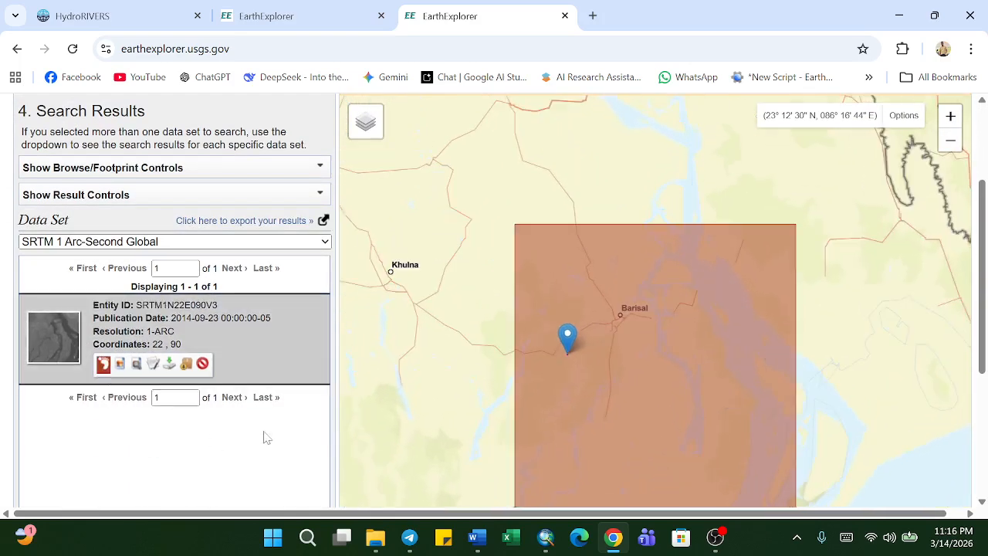
scroll(498, 410, "down", 3)
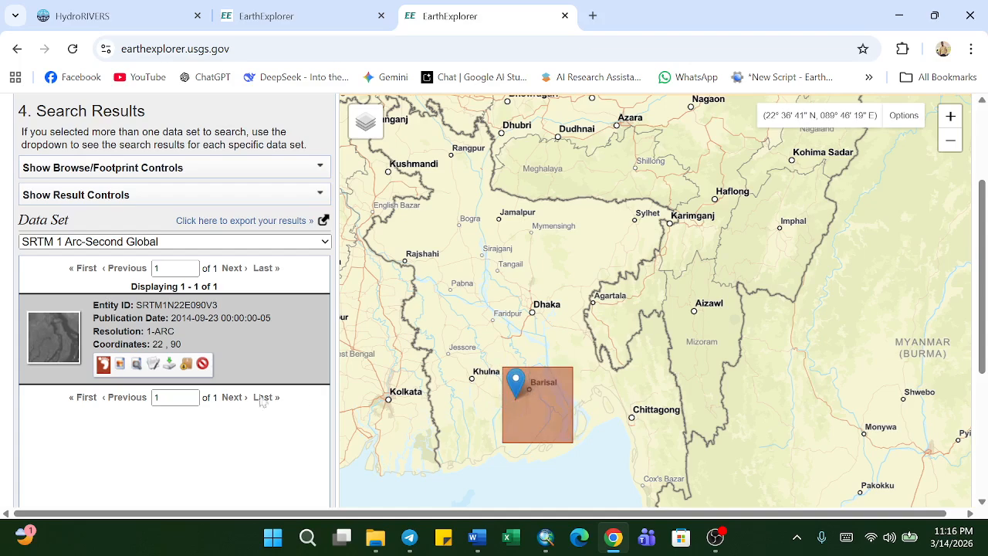
Review the scene's download options, focusing on GeoTIFF 1 Arc-second, and close them without downloading.
left_click(169, 363)
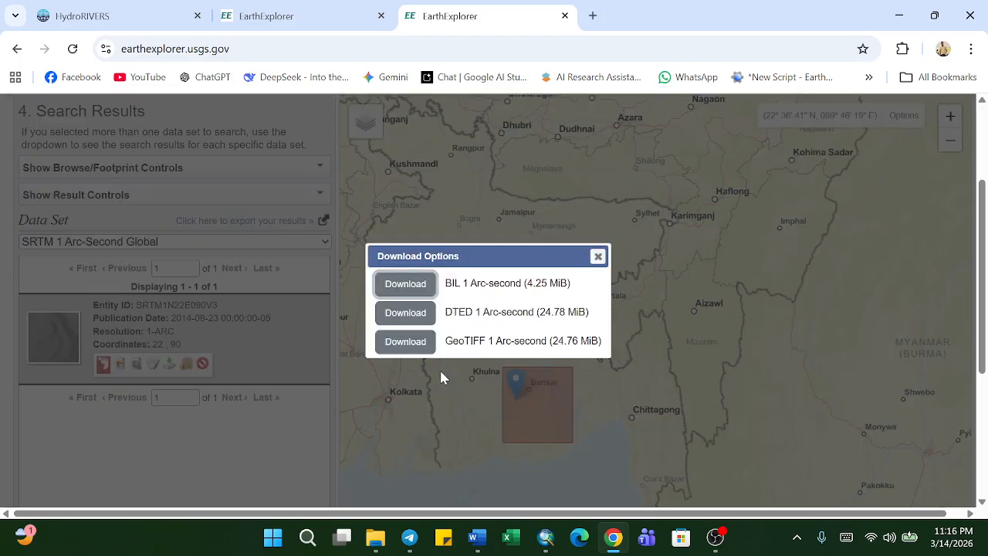
left_click(596, 257)
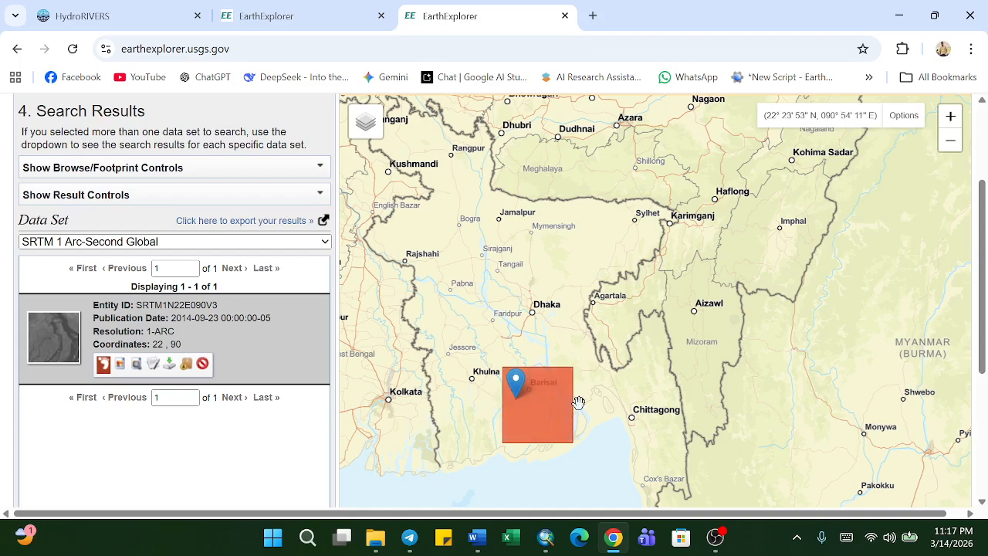
left_click(169, 363)
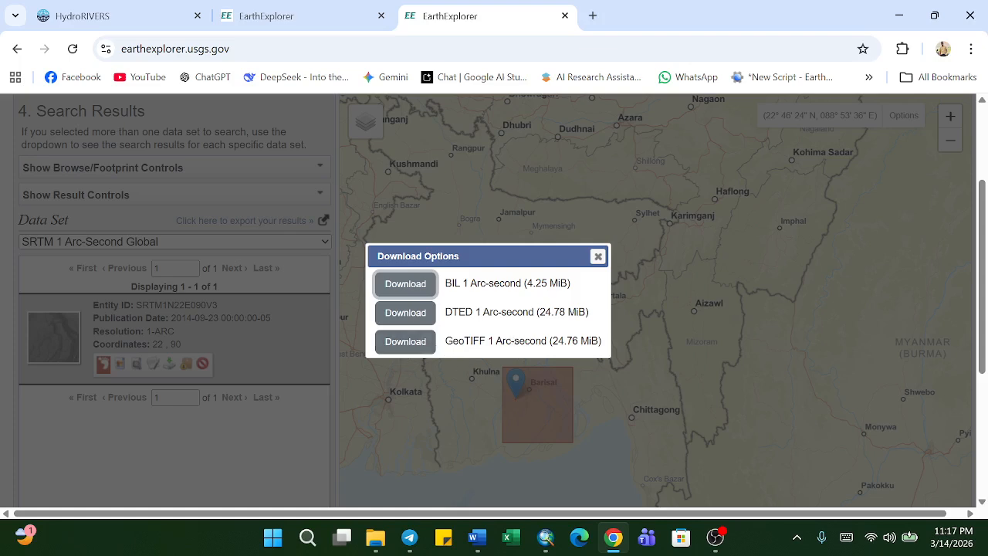
left_click_drag(445, 340, 611, 351)
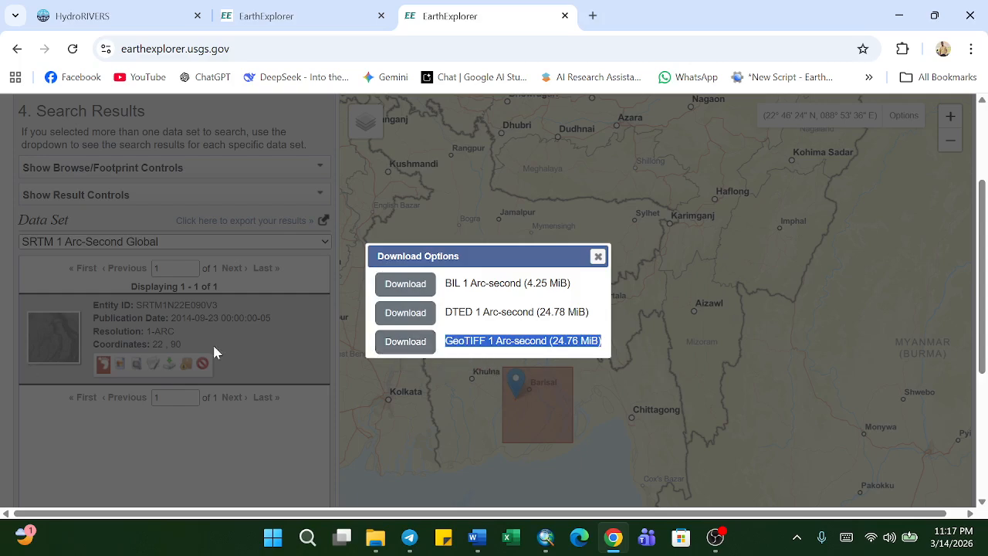
left_click(597, 256)
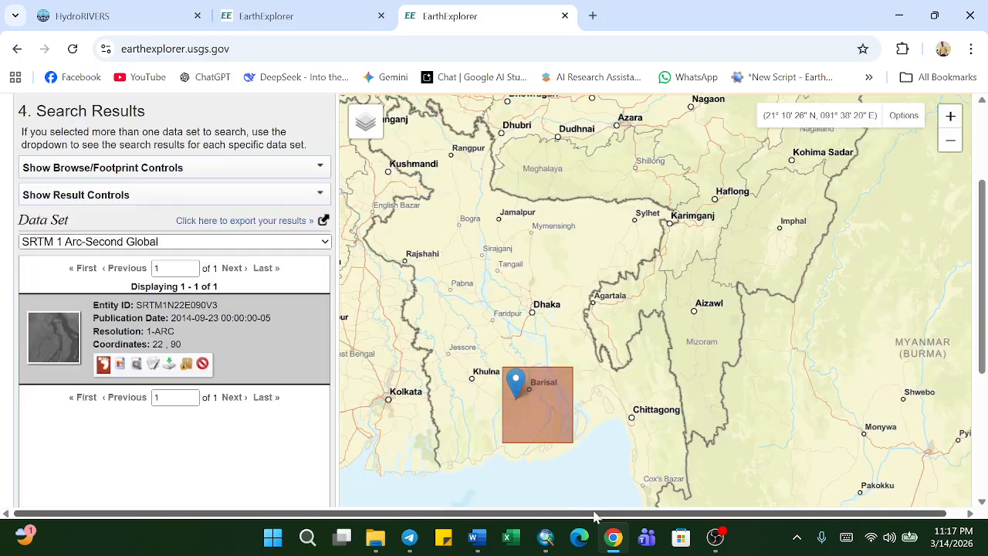
Switch to ArcMap, add the raster n22_e090_1arc_v3.tif and turn on the Export_Output_30 boundary layer.
left_click(546, 537)
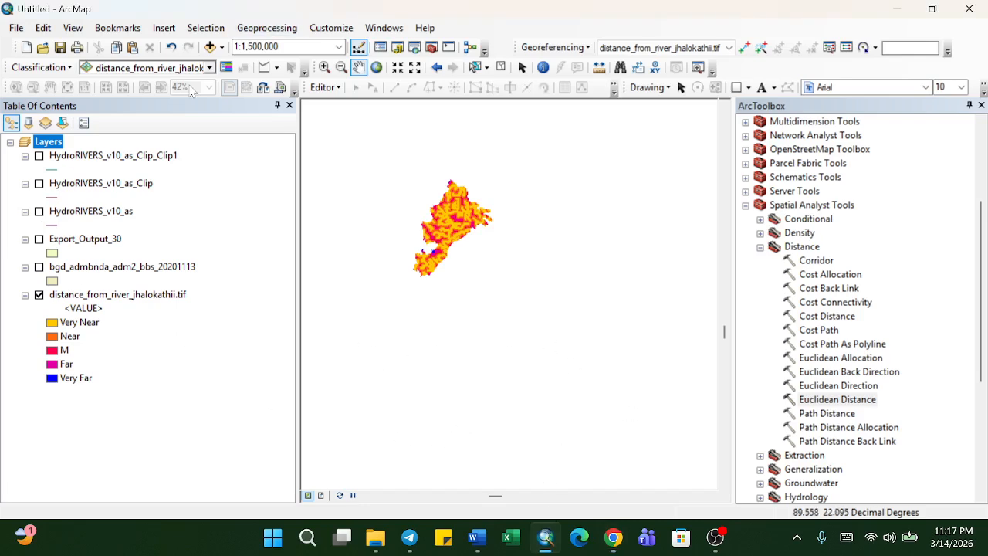
left_click(209, 47)
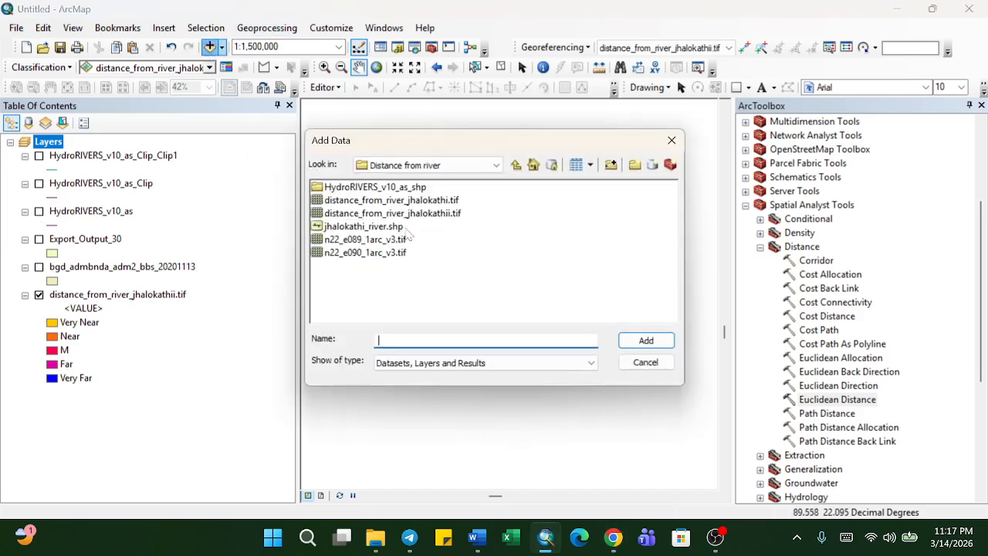
double_click(375, 255)
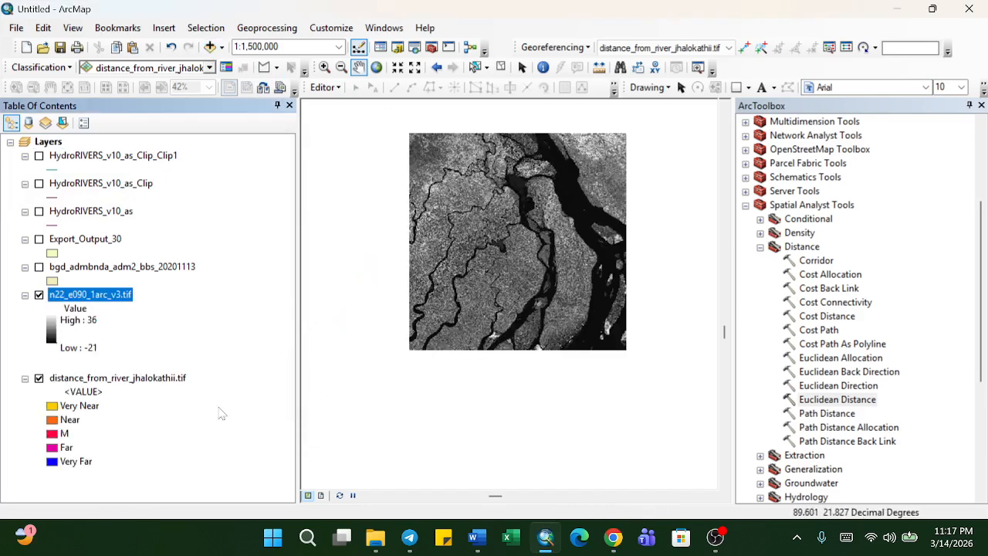
left_click(38, 239)
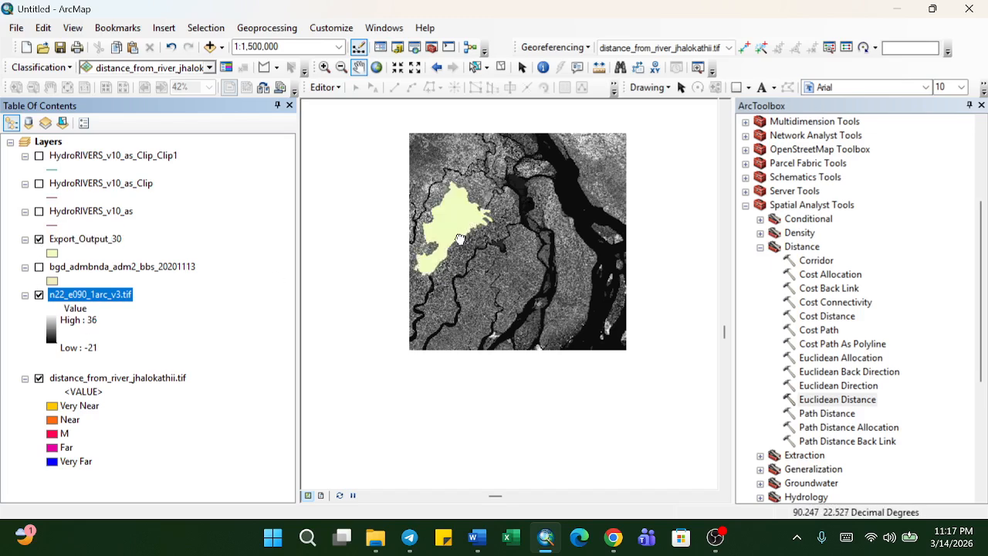
left_click_drag(452, 239, 427, 311)
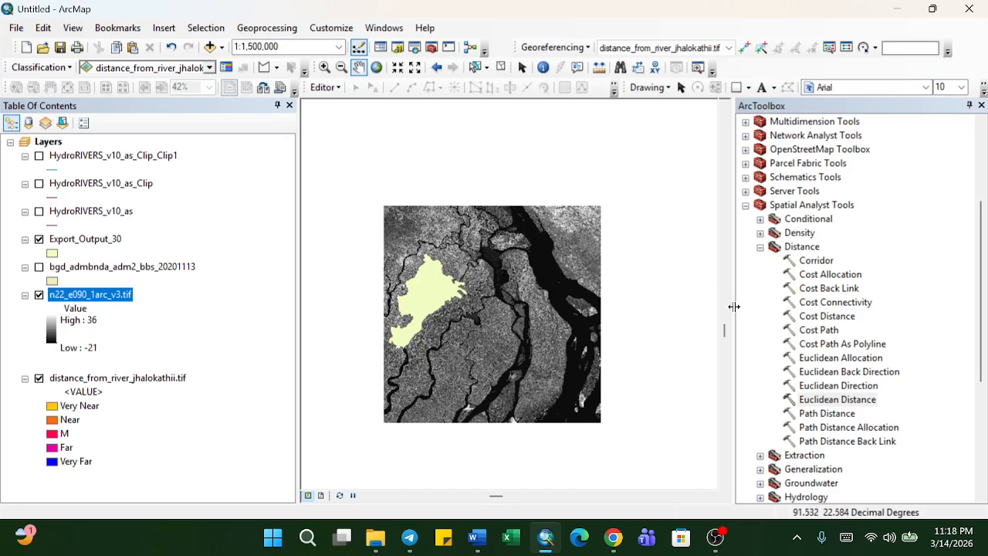
Set up the Extract by Mask tool with n22_e090_1arc_v3.tif as the input raster and Export_Output_30 as the mask.
scroll(884, 349, "down", 5)
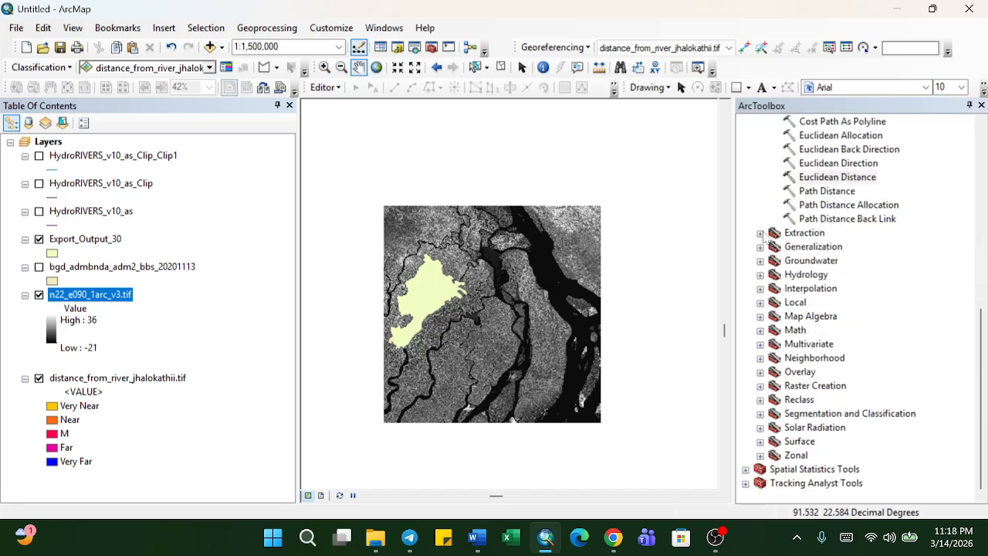
left_click(761, 234)
double_click(843, 275)
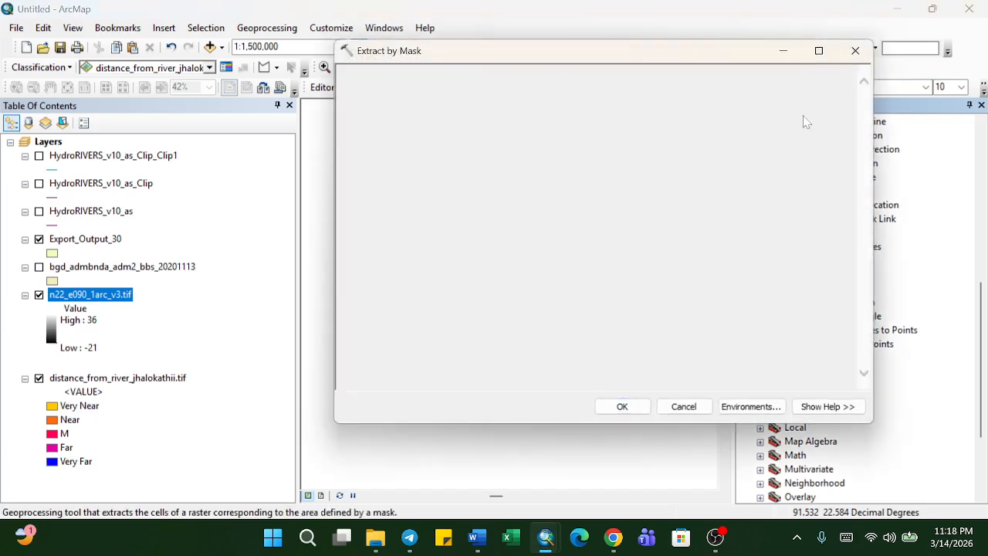
left_click(814, 94)
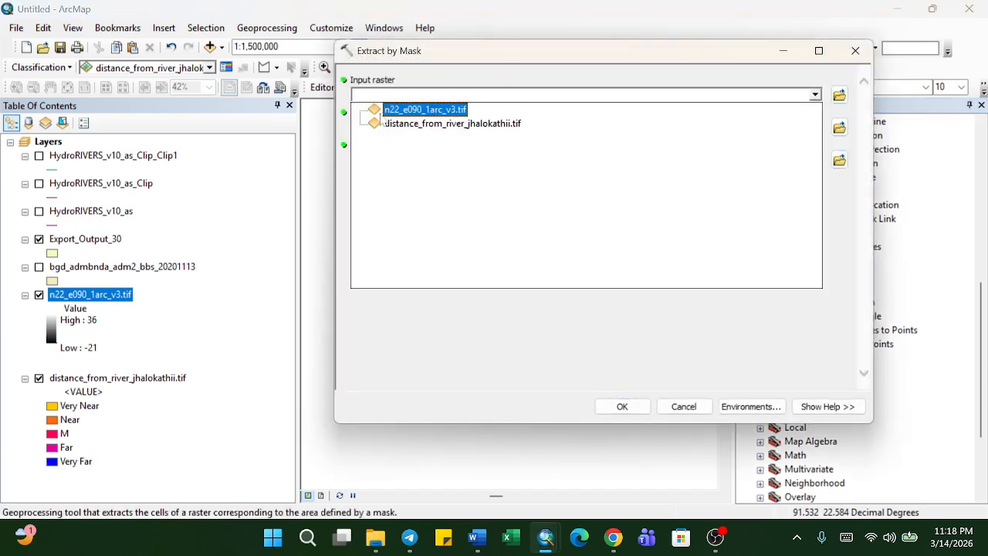
left_click(424, 110)
left_click(814, 126)
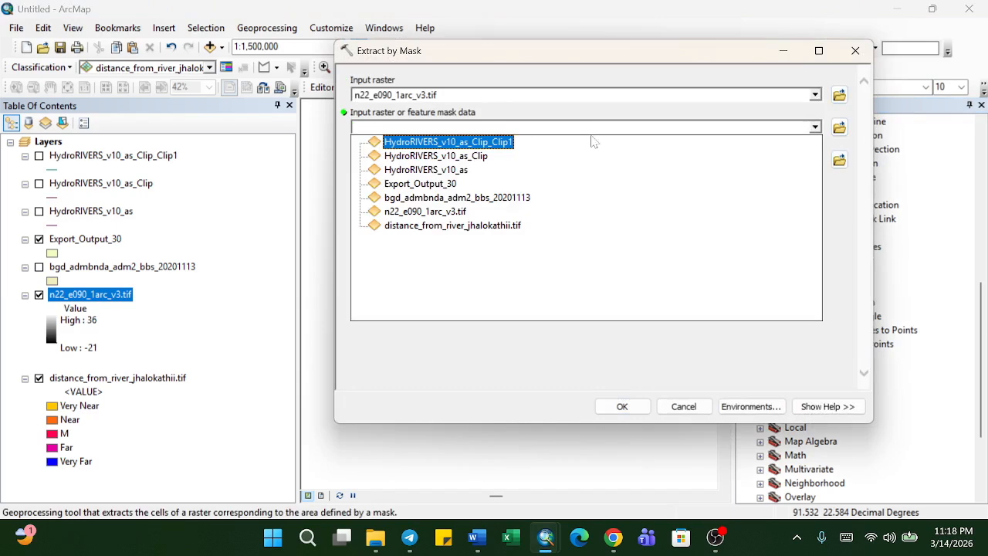
left_click(484, 191)
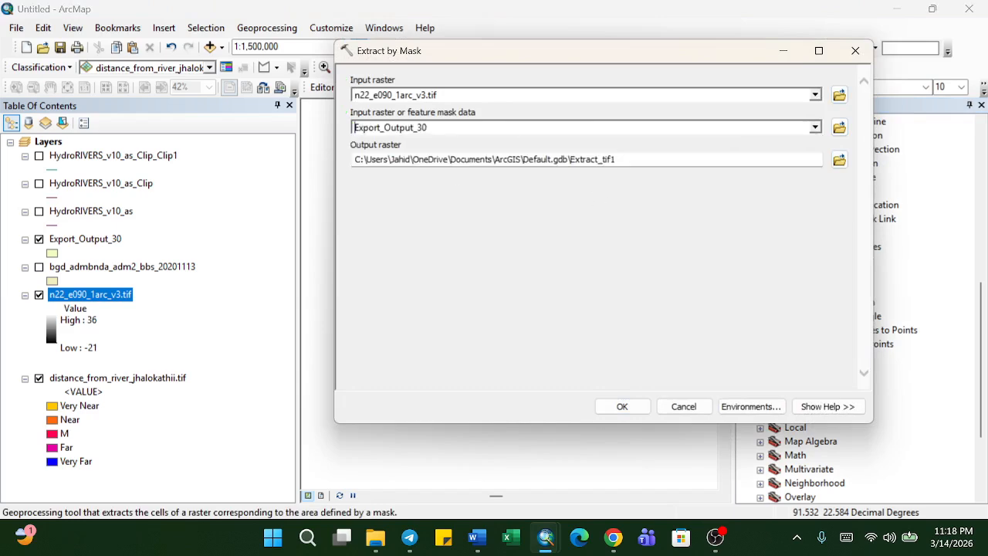
Run the mask extraction and hide the source raster, Export_Output_30 and distance_from_river_jhalokathii.tif, leaving only Extract_tif1 displayed.
left_click(622, 406)
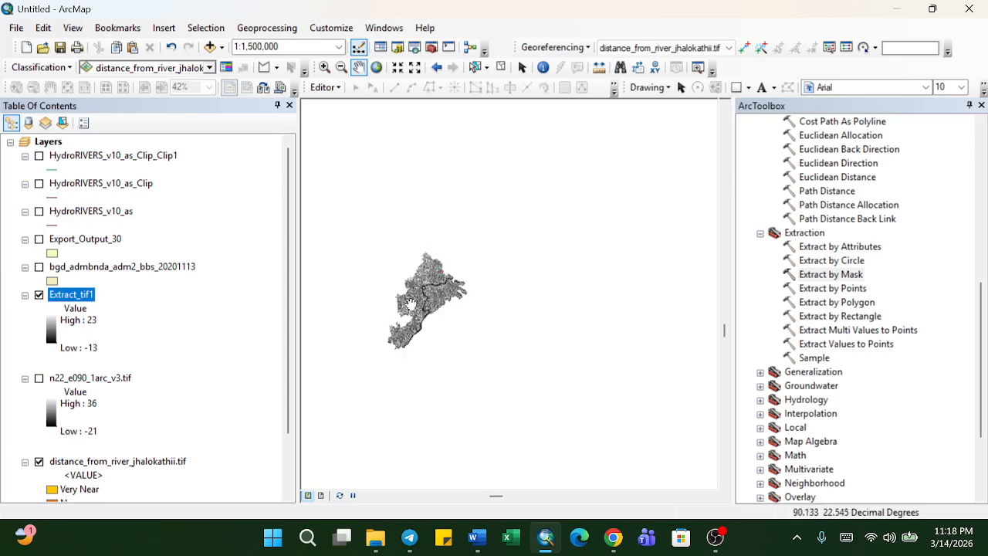
left_click_drag(413, 307, 455, 319)
scroll(453, 319, "down", 3)
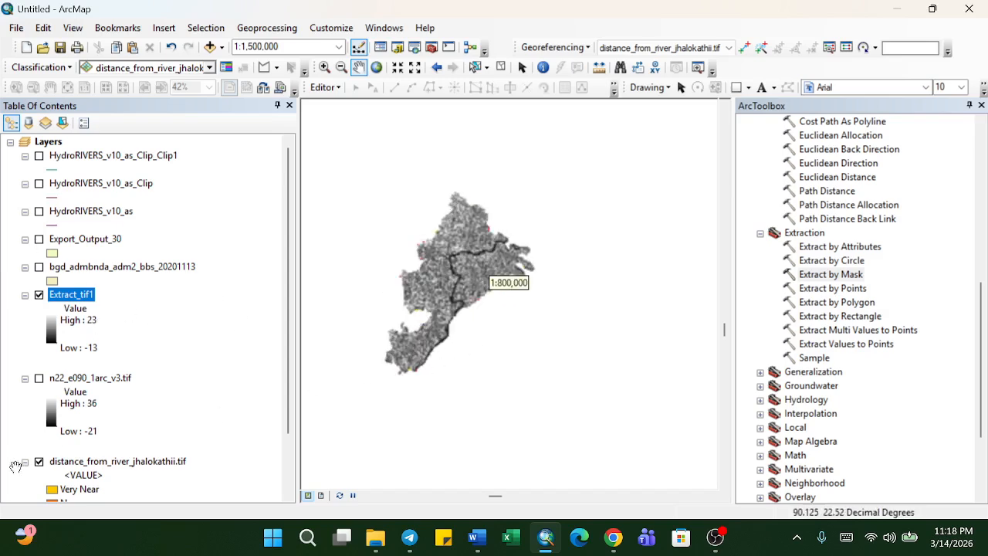
left_click(39, 461)
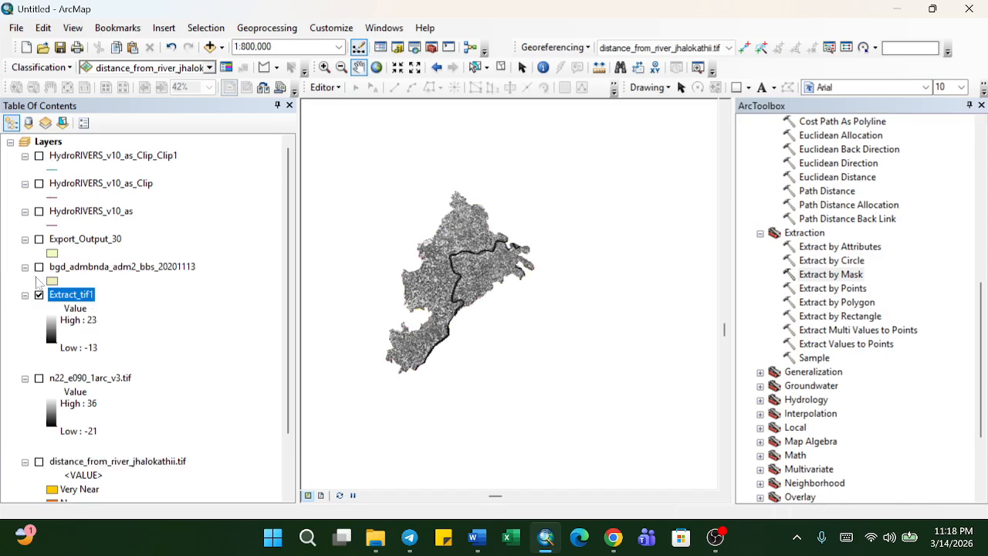
Examine the extracted elevation raster's coverage and detail across the district at closer and wider map scales.
scroll(94, 312, "down", 5)
scroll(94, 313, "up", 5)
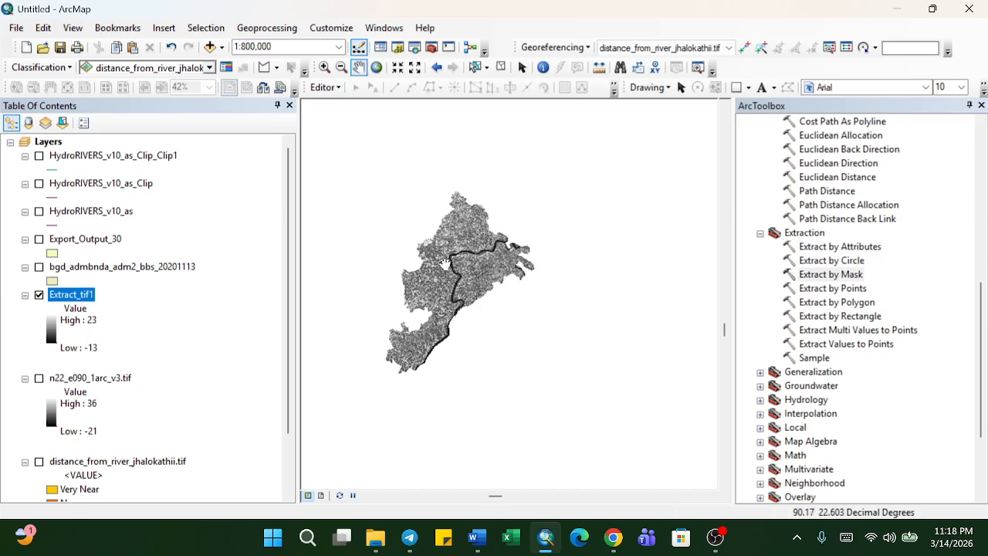
scroll(447, 268, "up", 2)
scroll(432, 261, "up", 2)
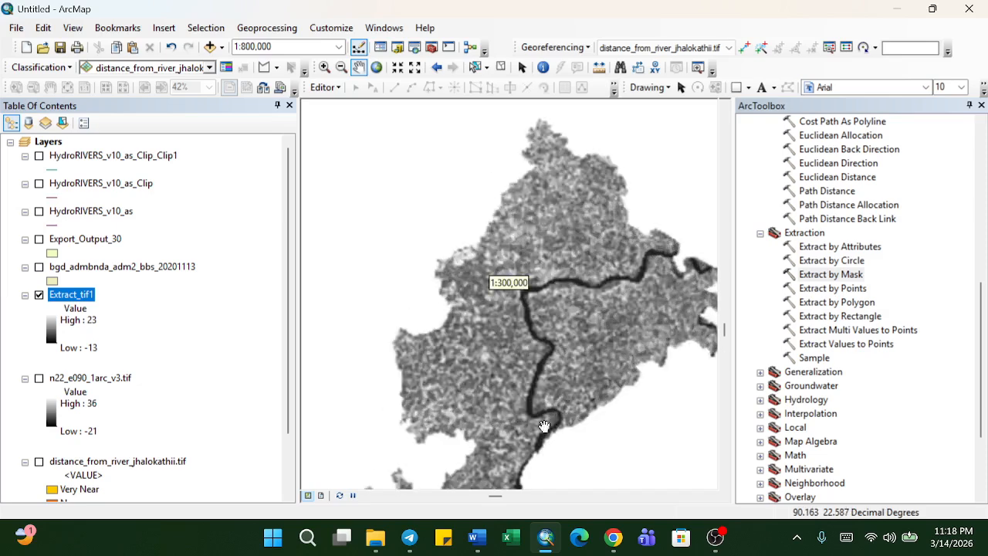
scroll(494, 399, "down", 3)
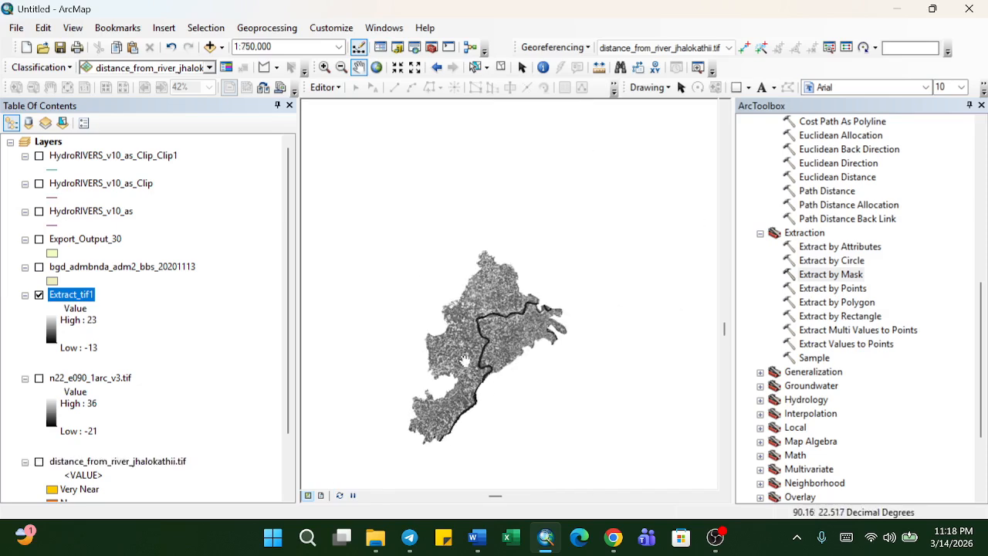
scroll(452, 338, "up", 1)
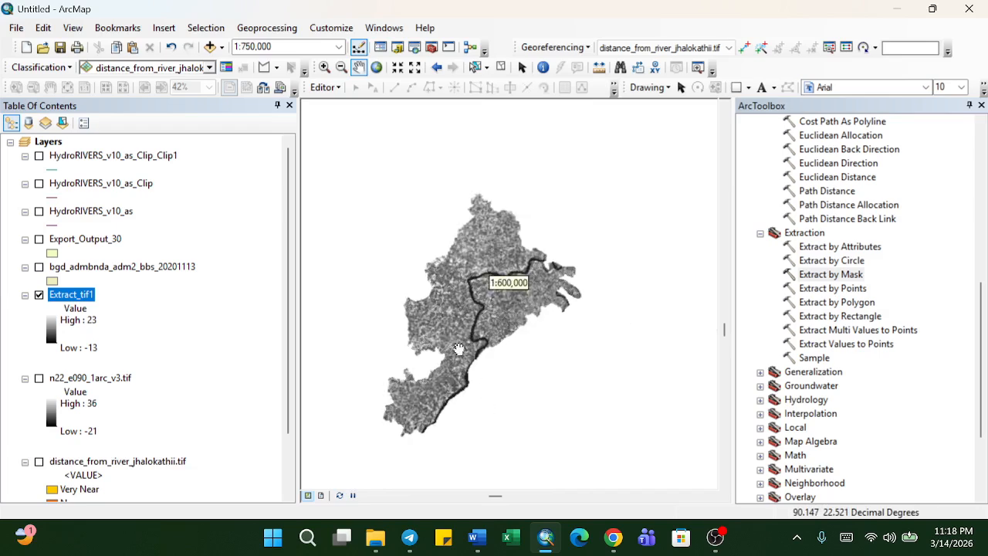
scroll(484, 401, "up", 1)
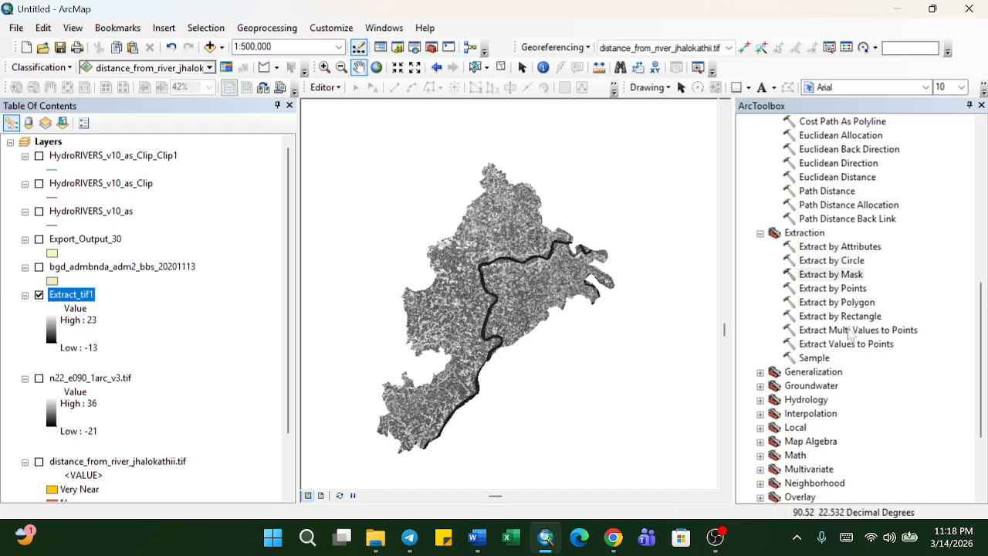
Open the Slope tool from the Spatial Analyst Surface toolset and set Extract_tif1 as its input raster.
scroll(828, 400, "up", 2)
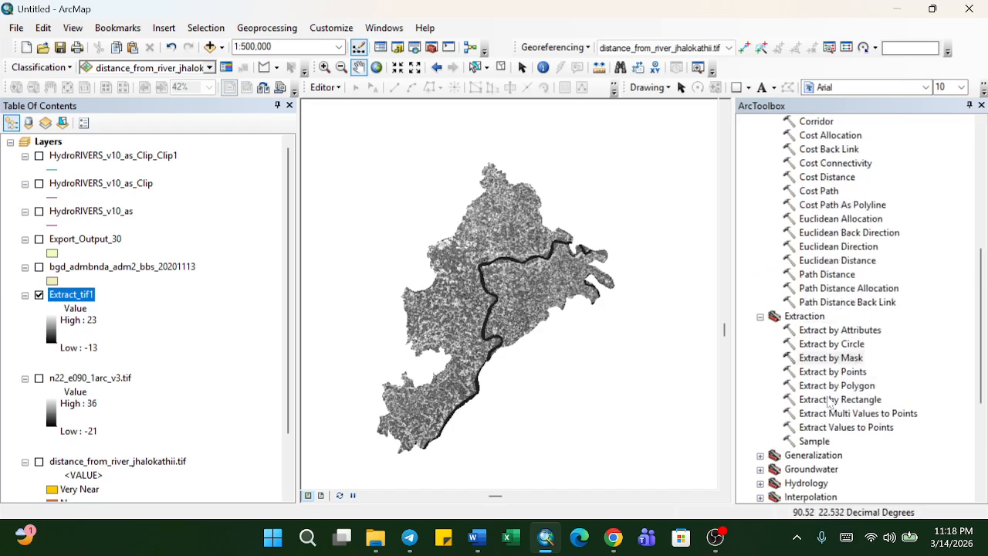
scroll(829, 400, "up", 5)
left_click(760, 316)
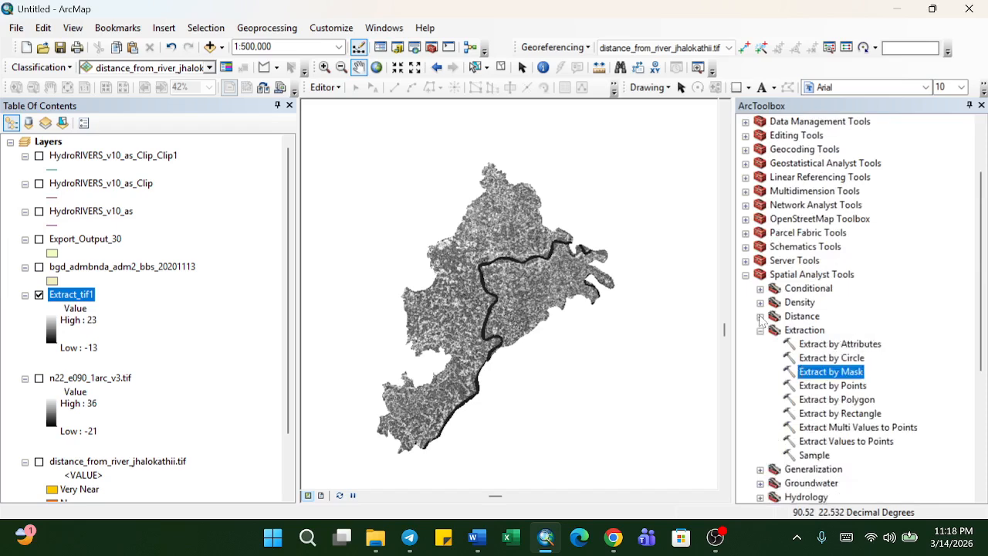
left_click(760, 329)
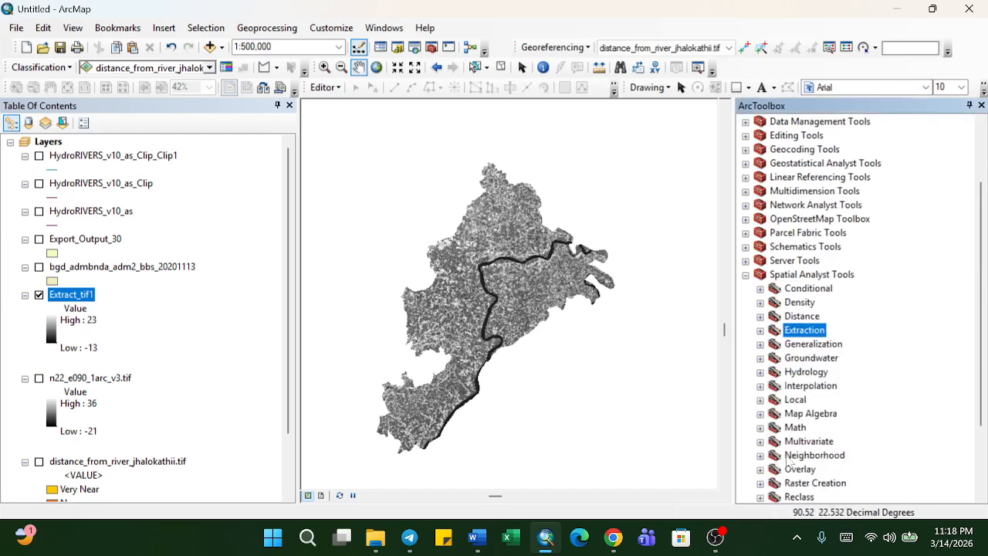
scroll(795, 439, "down", 2)
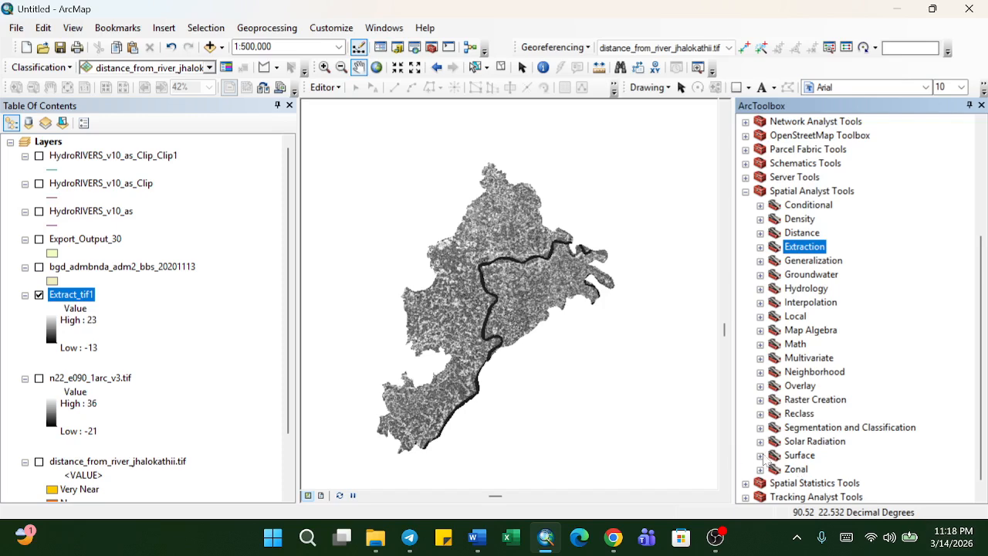
left_click(760, 455)
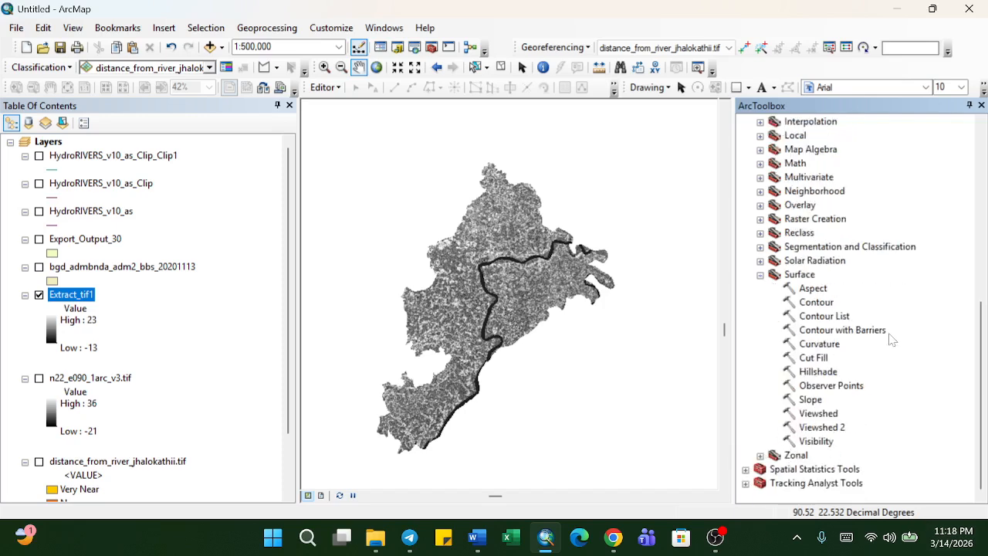
double_click(810, 399)
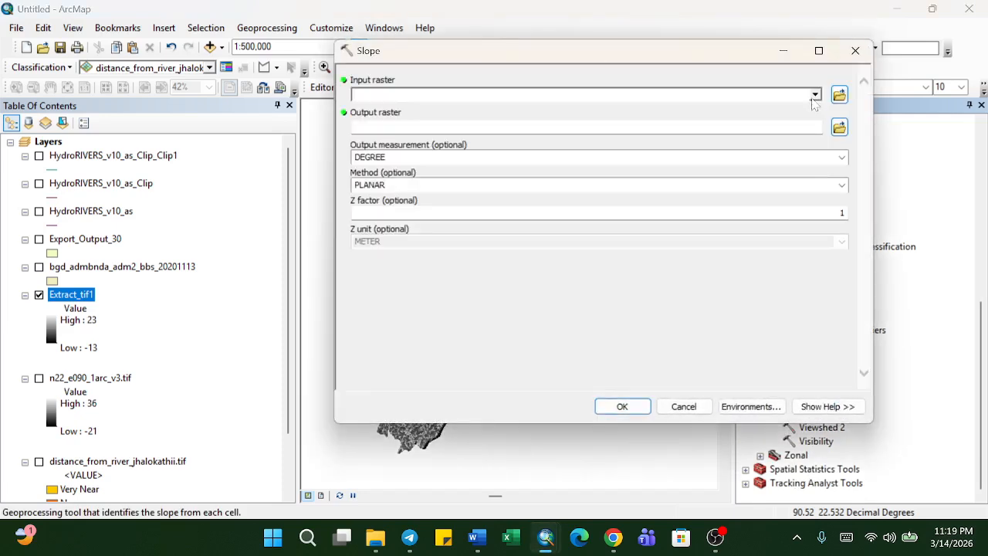
left_click(815, 95)
left_click(401, 112)
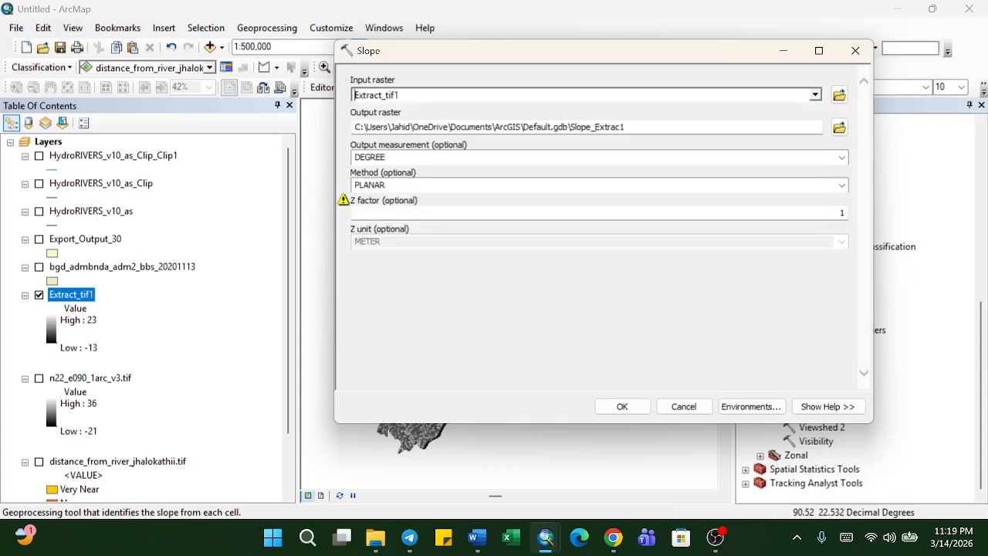
Set the slope output raster to slope.tif in the Slope project folder.
left_click(838, 127)
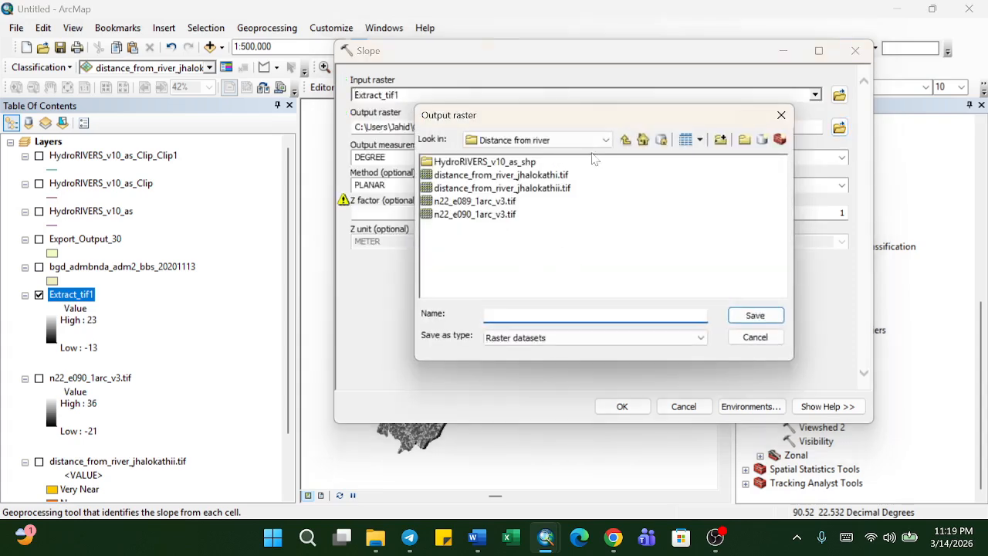
left_click(625, 139)
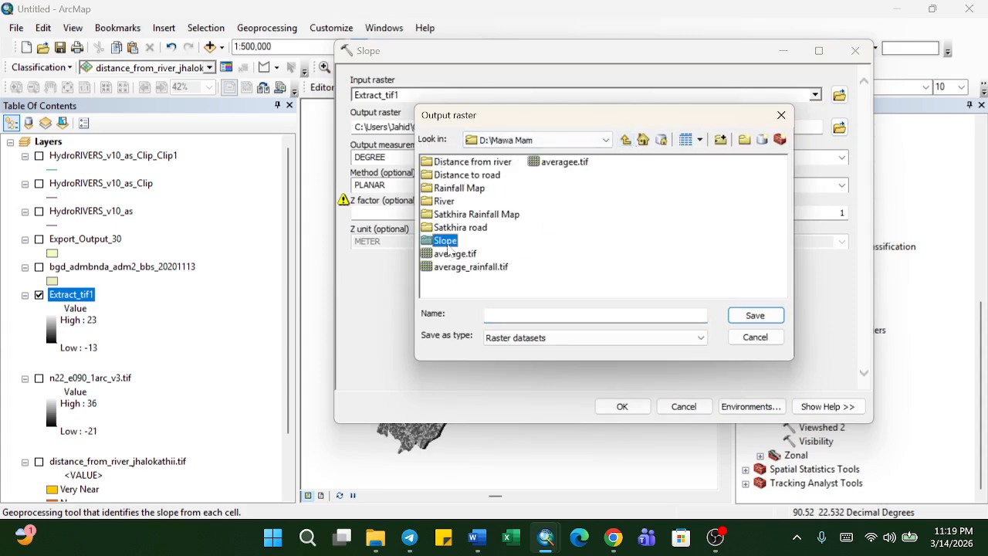
double_click(446, 240)
left_click(509, 315)
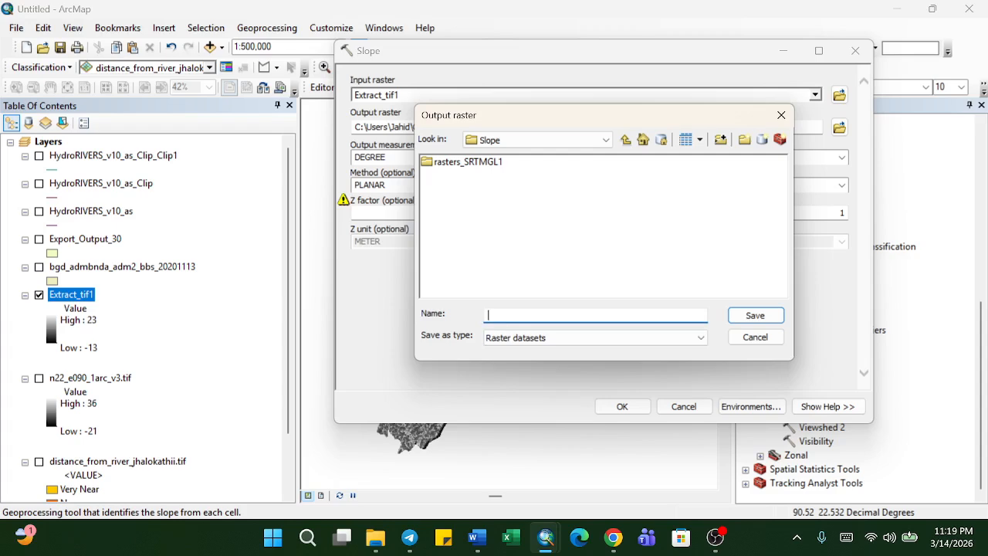
type("slope.tif")
left_click(755, 314)
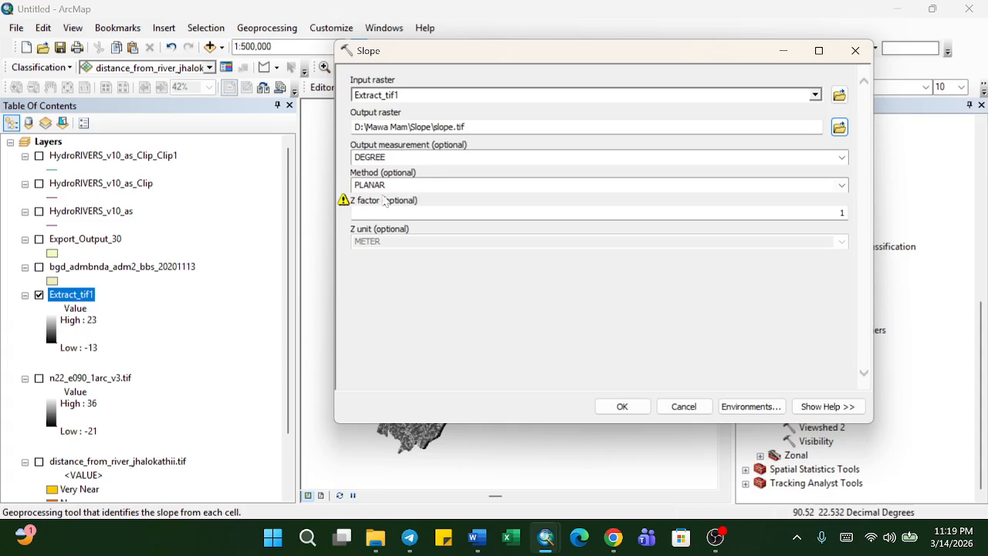
Keep DEGREE as the output measurement, run the Slope tool and inspect the resulting slope raster on the map.
left_click(841, 157)
left_click(378, 165)
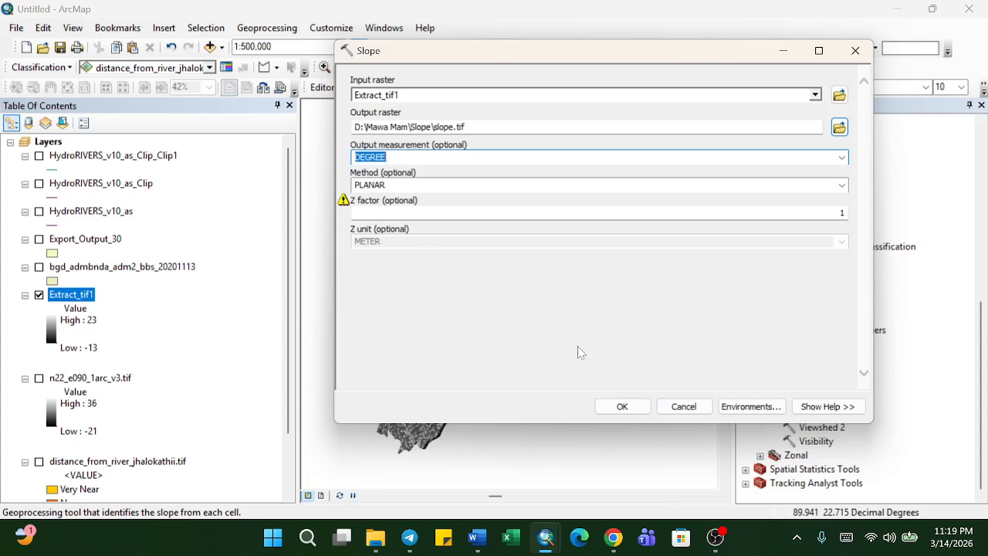
left_click(622, 405)
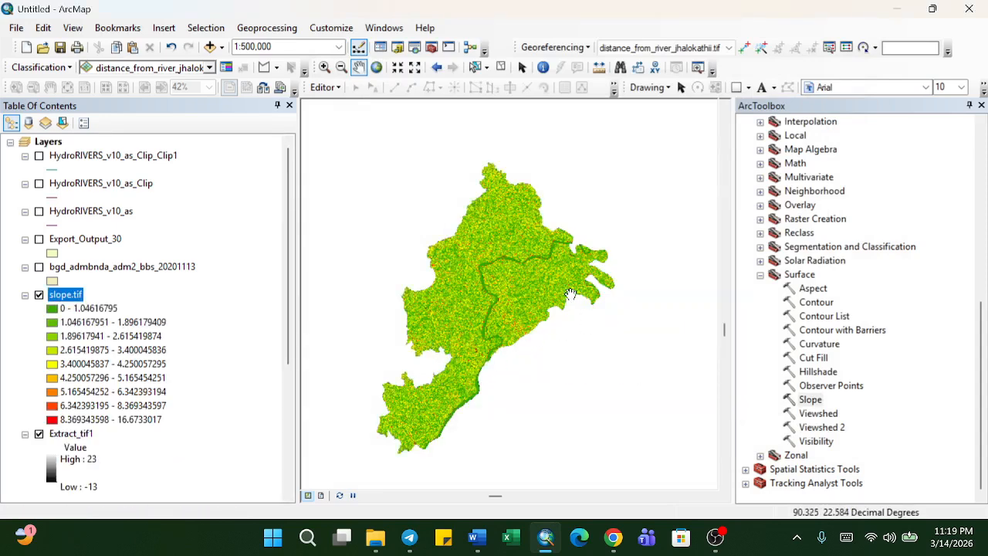
scroll(503, 287, "up", 1)
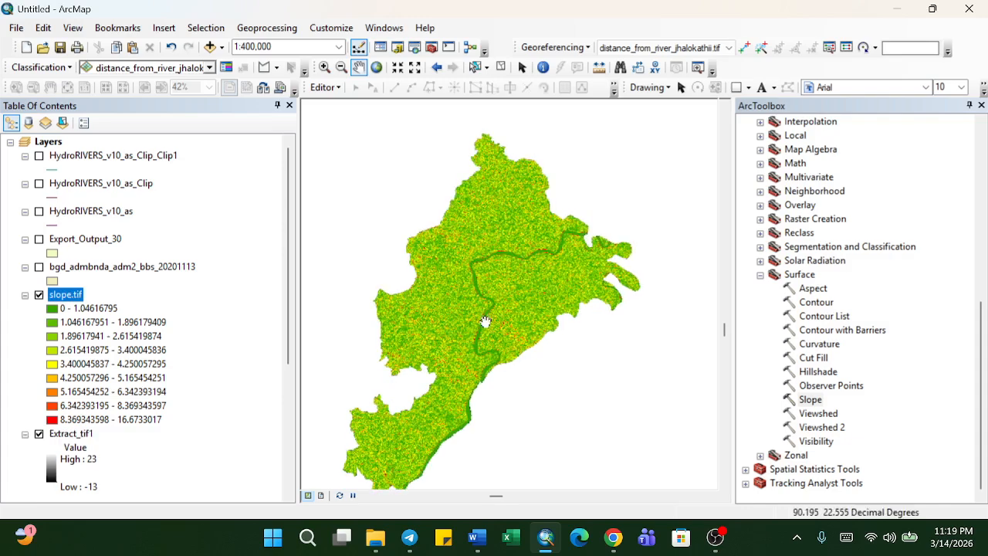
scroll(484, 319, "up", 5)
scroll(488, 355, "down", 5)
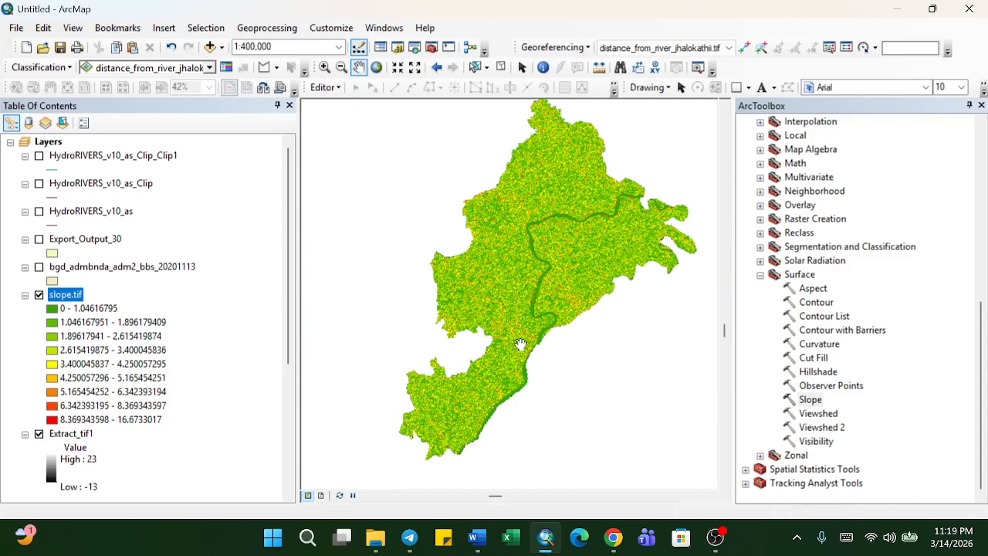
Open the symbology properties of slope.tif and set its classification to 5 classes.
right_click(65, 294)
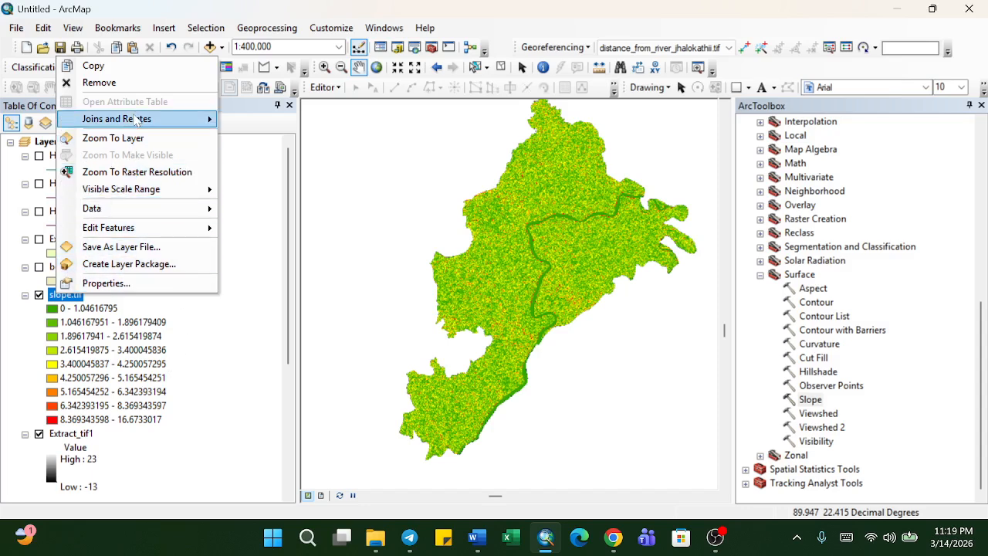
left_click(129, 283)
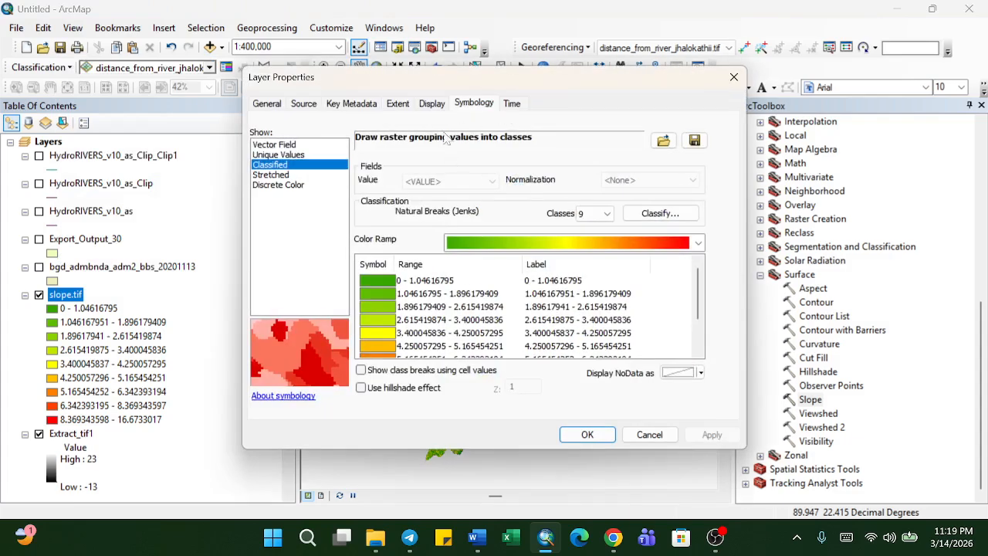
left_click(594, 214)
left_click(588, 248)
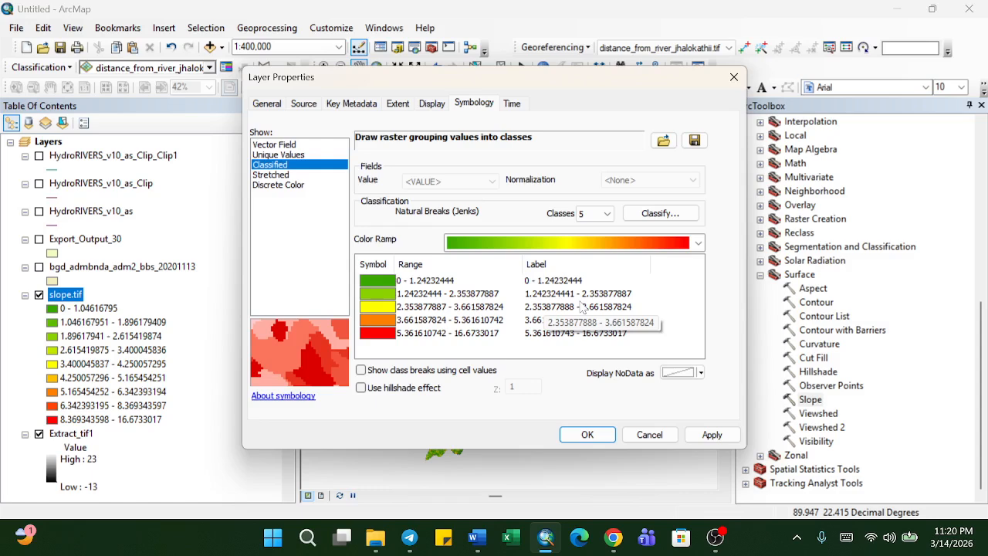
In the slope layer's classification settings, set the first break value to 2 and the second to 5.
left_click(677, 218)
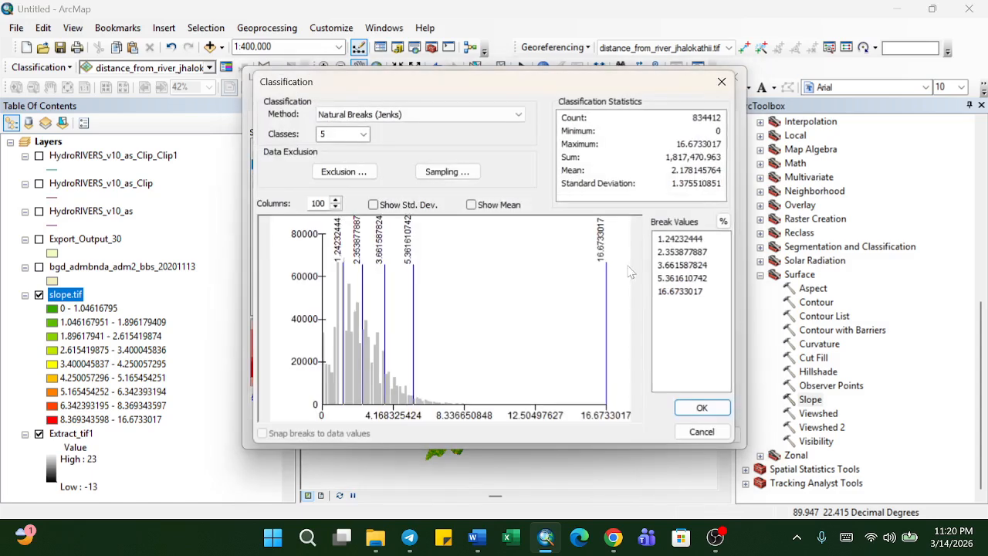
left_click(689, 240)
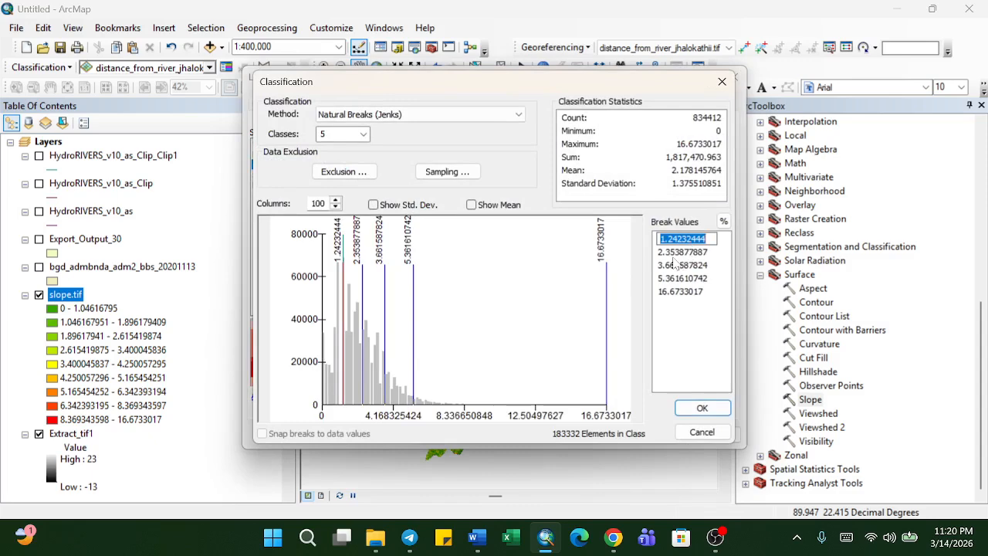
type("2")
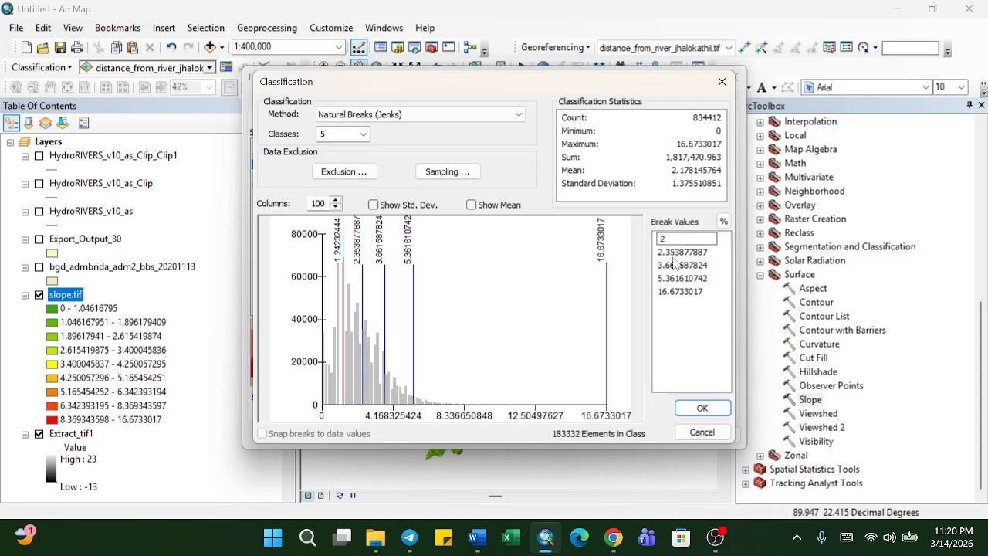
key("Return")
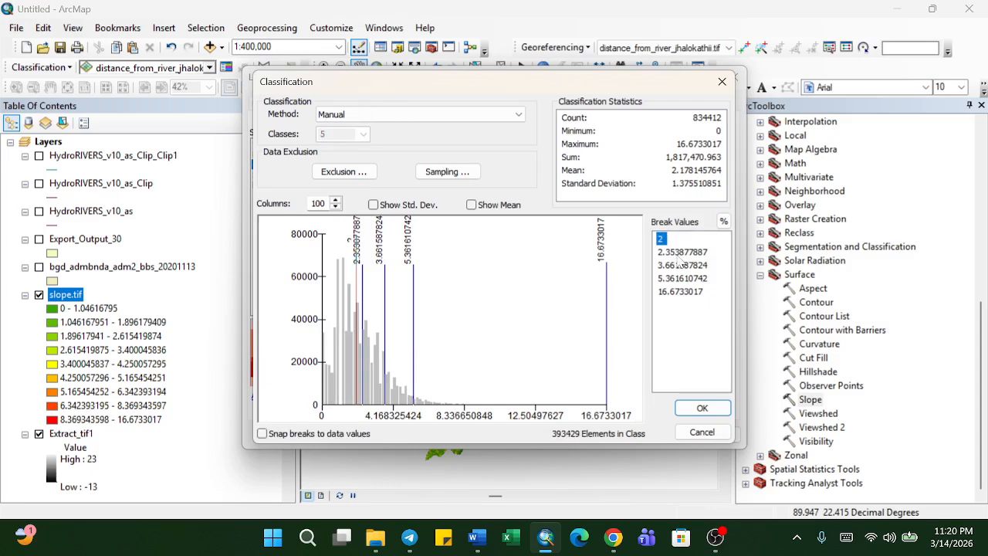
left_click(679, 253)
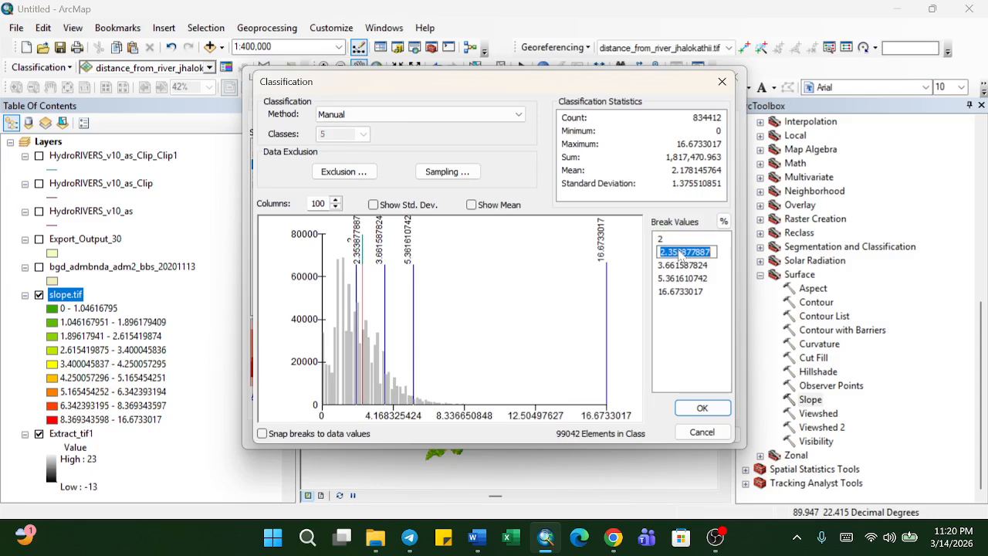
type("5")
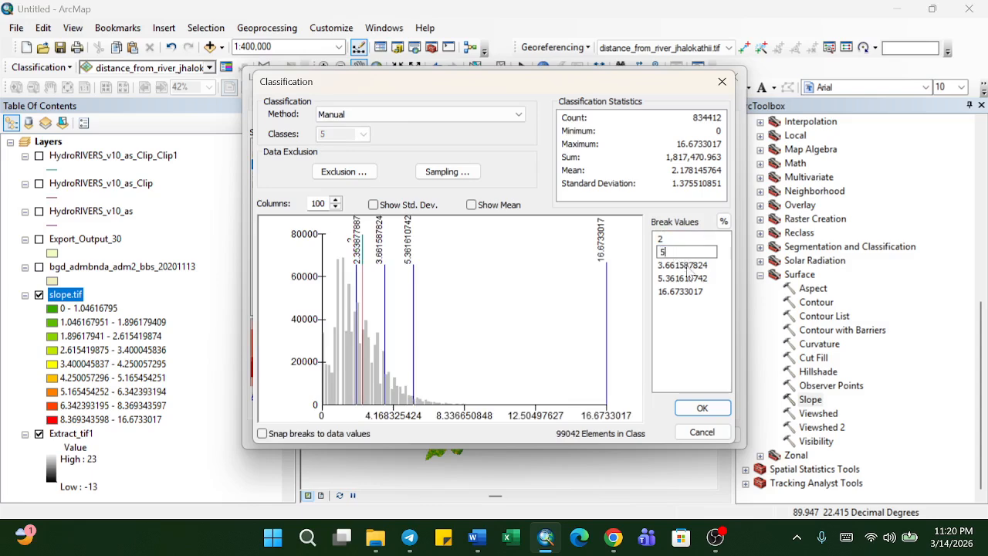
left_click(686, 265)
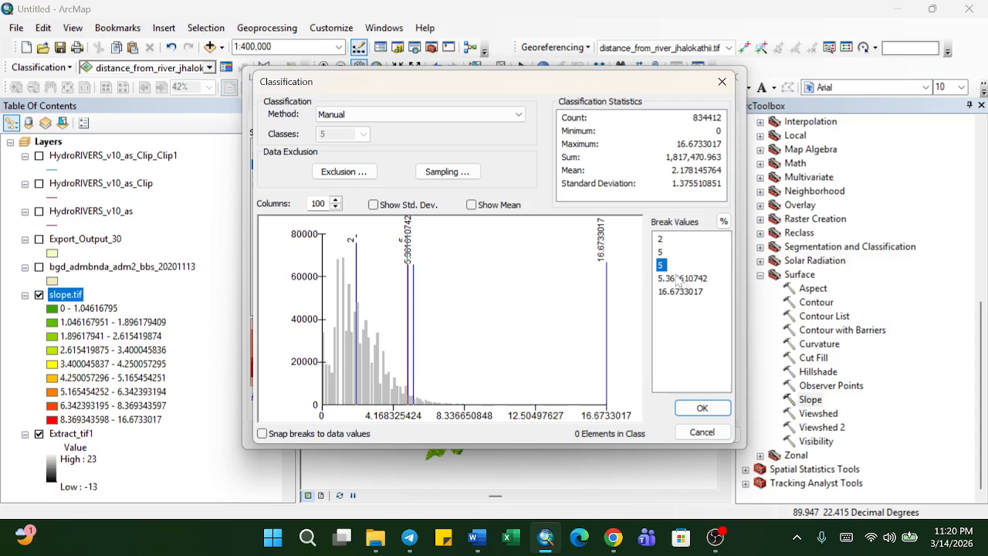
Set the third break value to 10 in the five-class slope classification and accept the breaks.
key("Down")
key("Down")
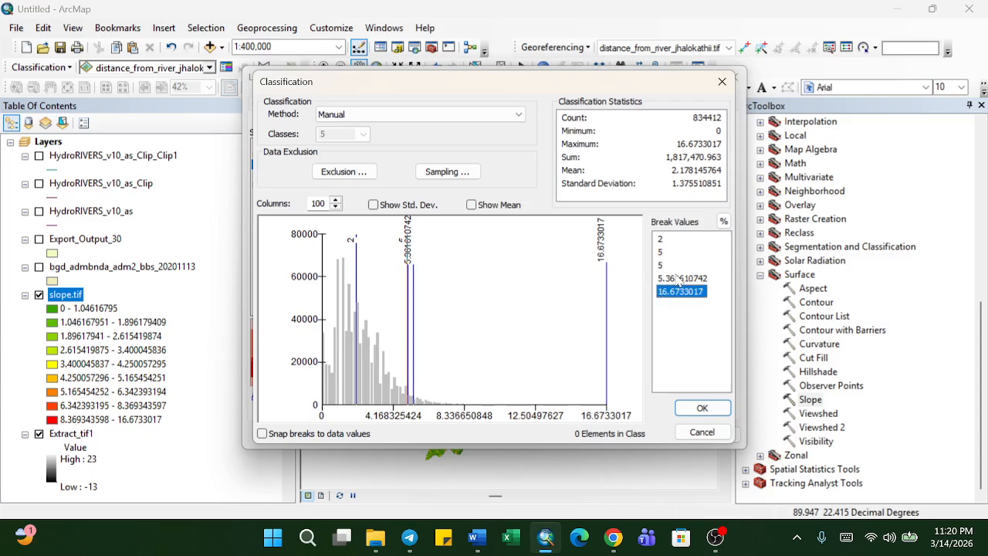
left_click(677, 279)
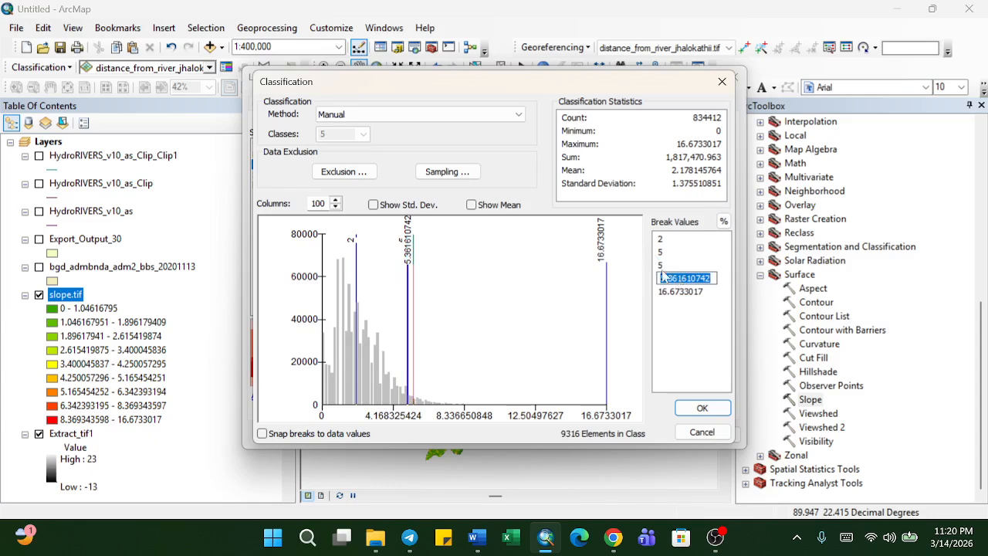
left_click(668, 267)
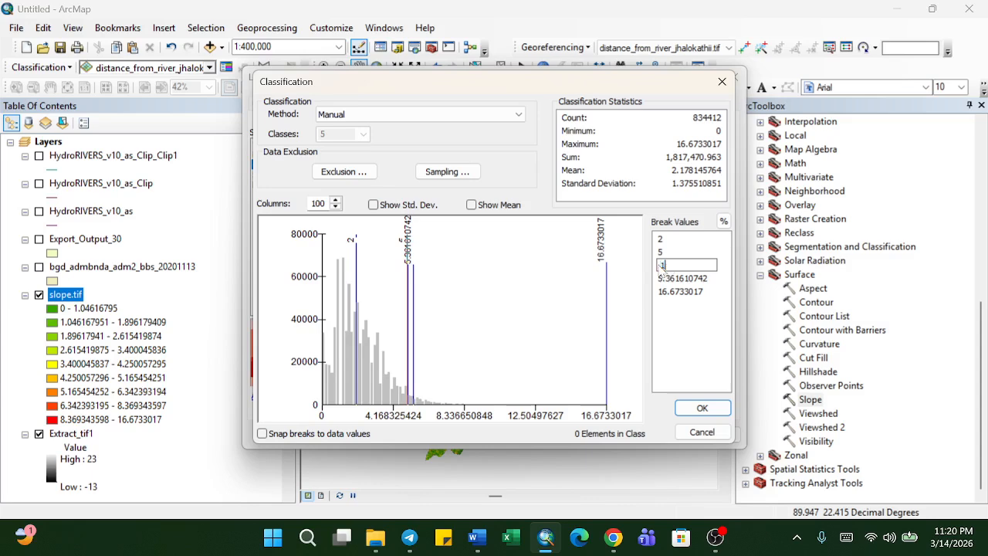
type("10")
left_click(679, 281)
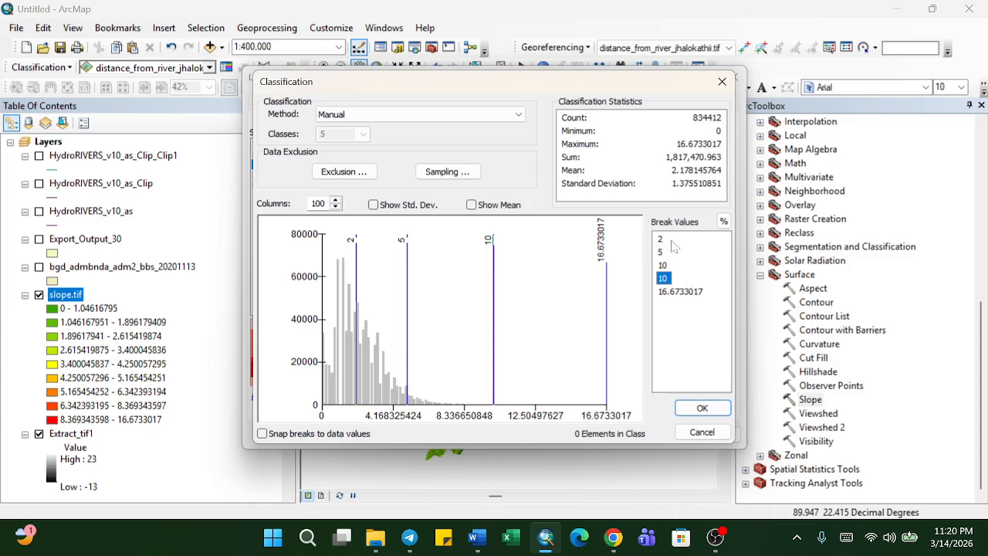
left_click(668, 280)
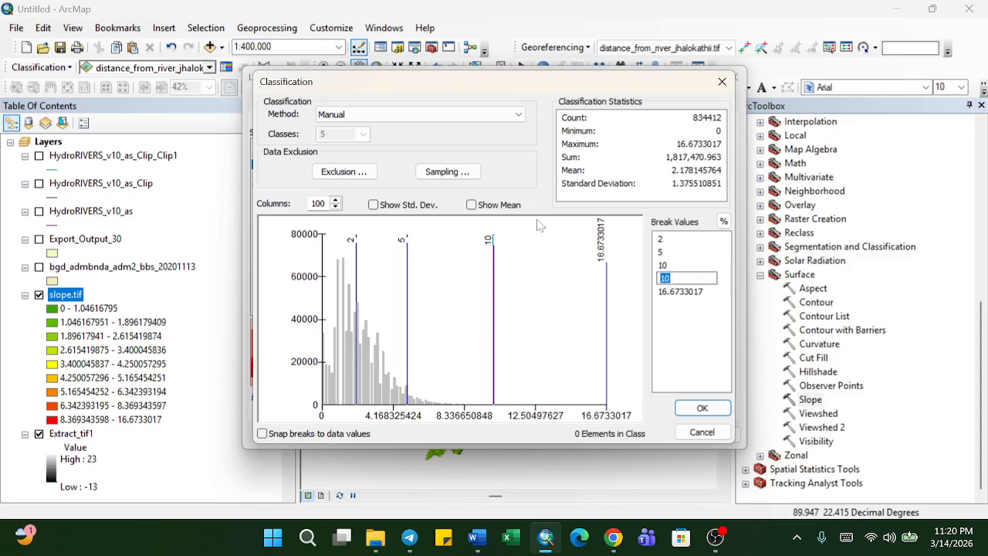
left_click(360, 138)
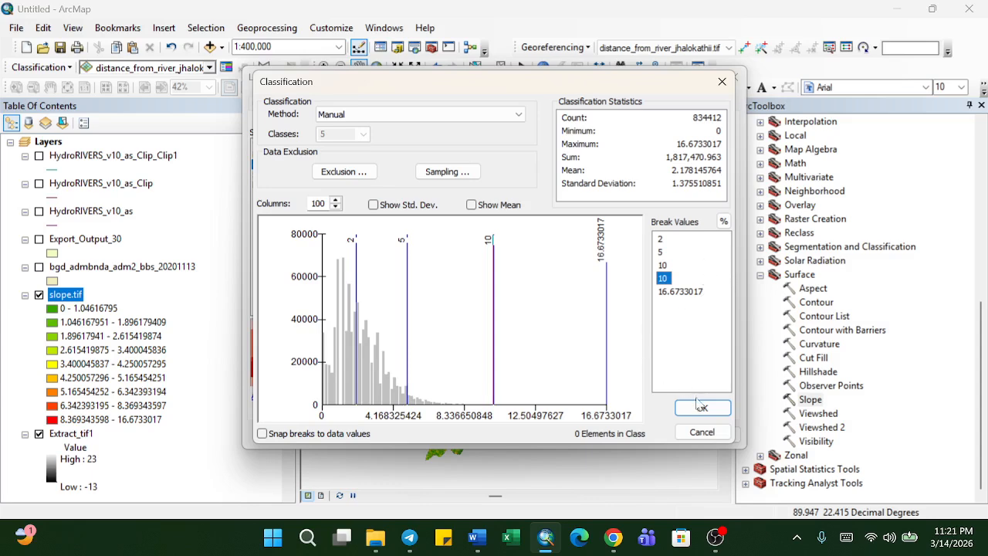
left_click(676, 280)
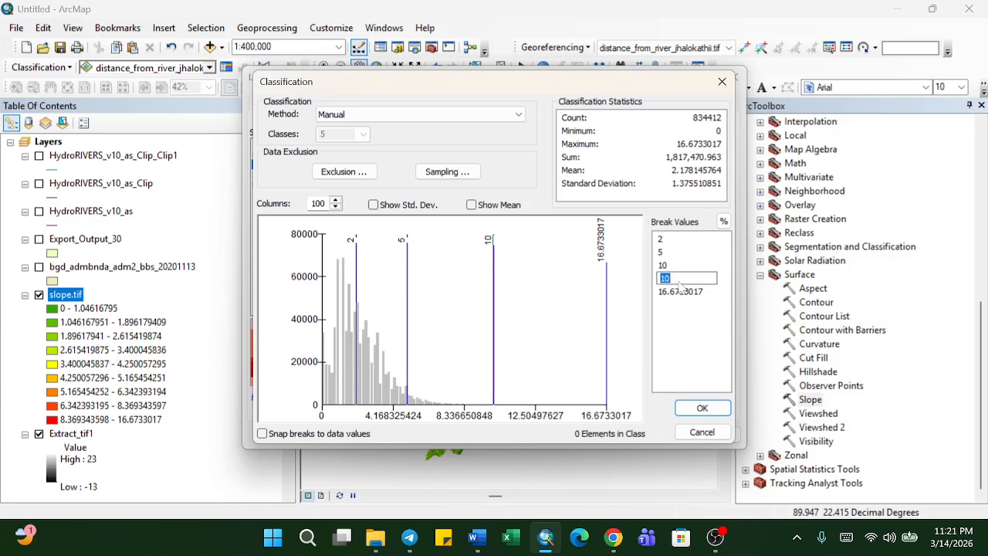
left_click(705, 398)
left_click(701, 408)
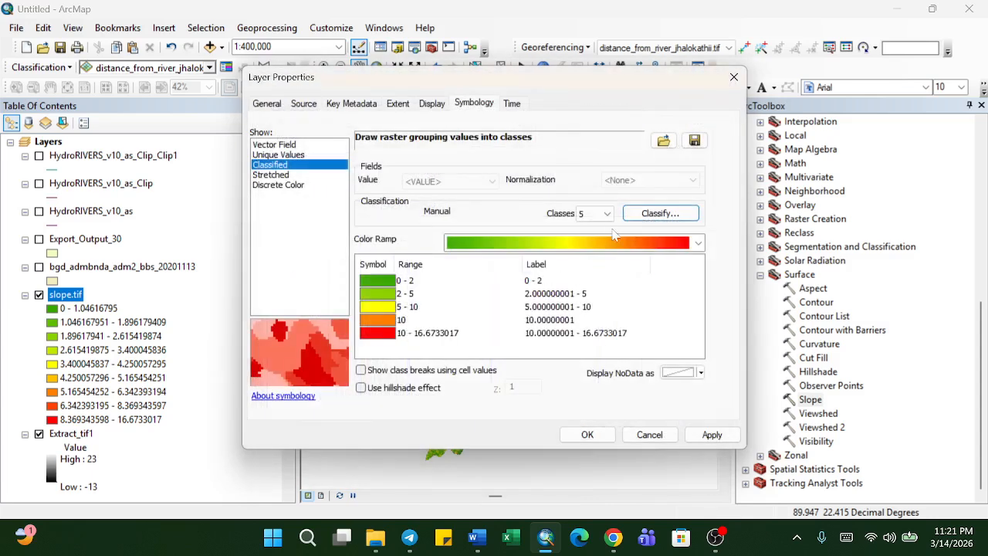
Reduce the slope classification to 4 classes and set its first break value to 2.
left_click(594, 213)
left_click(588, 238)
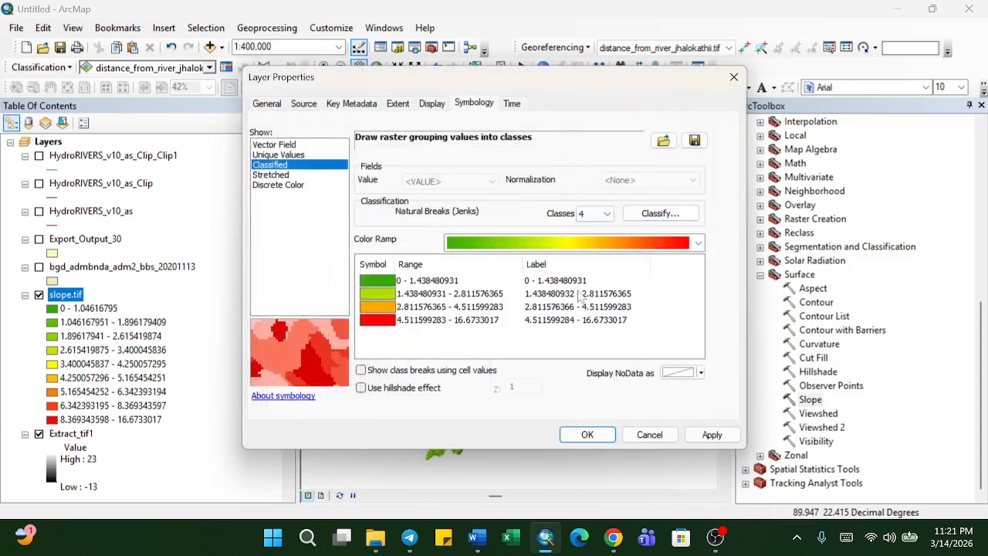
left_click(658, 215)
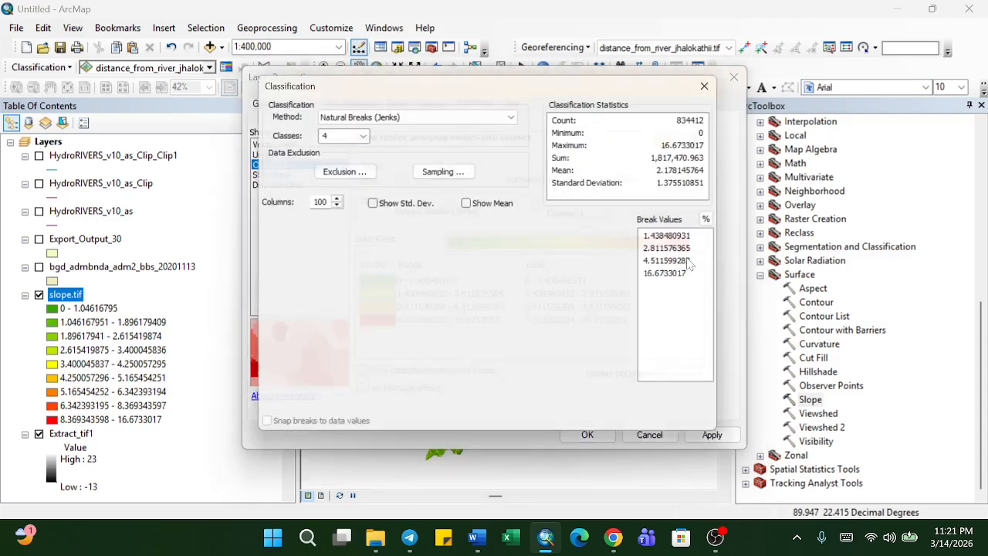
left_click(687, 240)
type("2")
key("Return")
Set the second break value to 5 and the third to 10, and accept the classification.
left_click(695, 253)
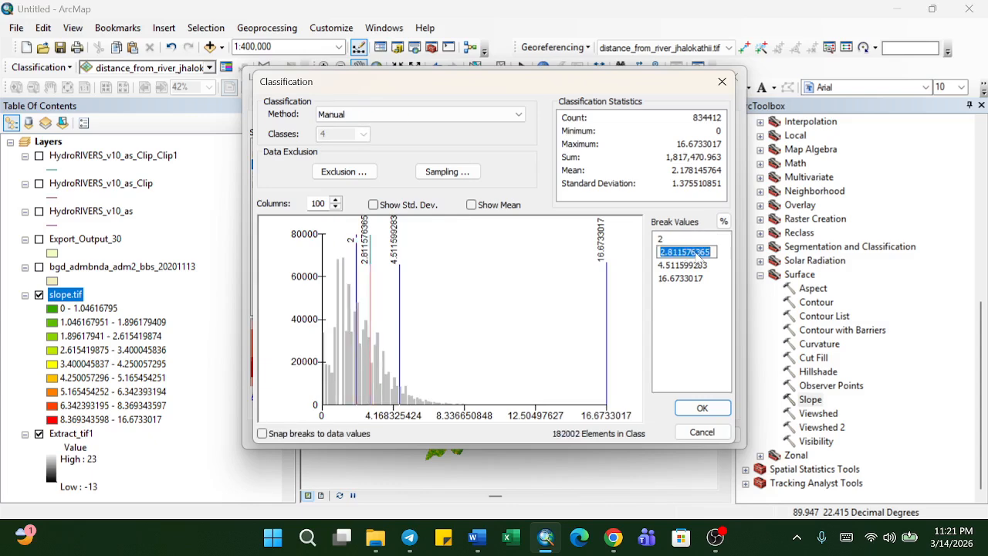
type("4")
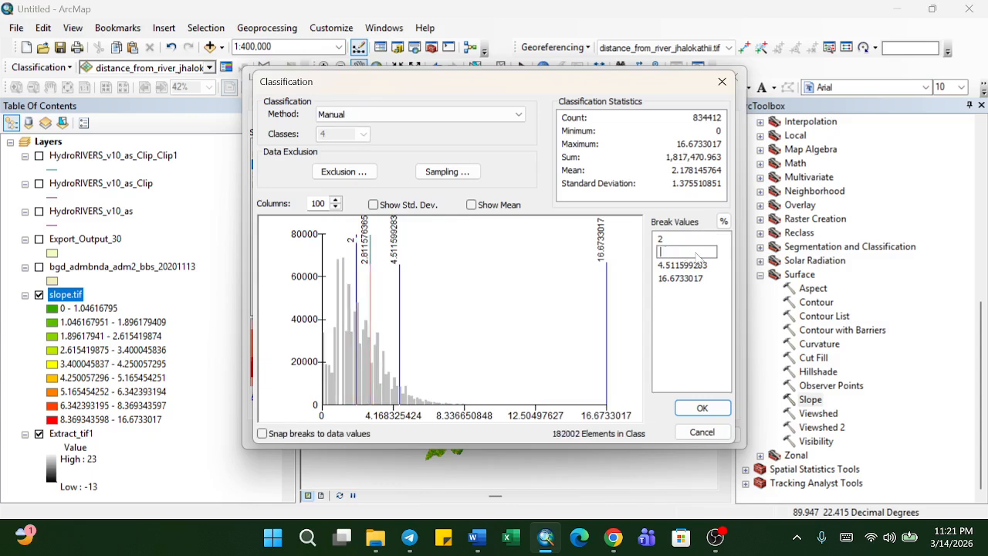
key("Return")
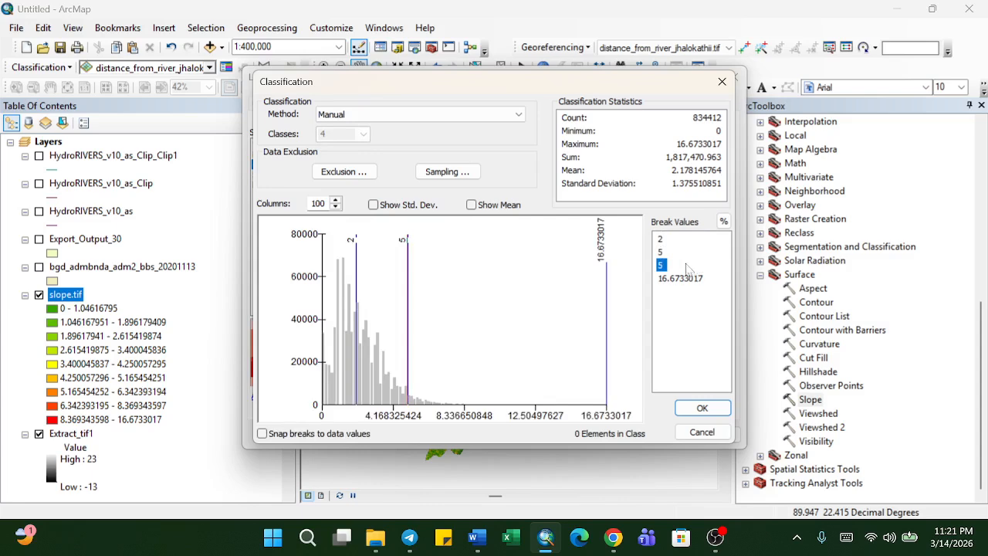
key("Return")
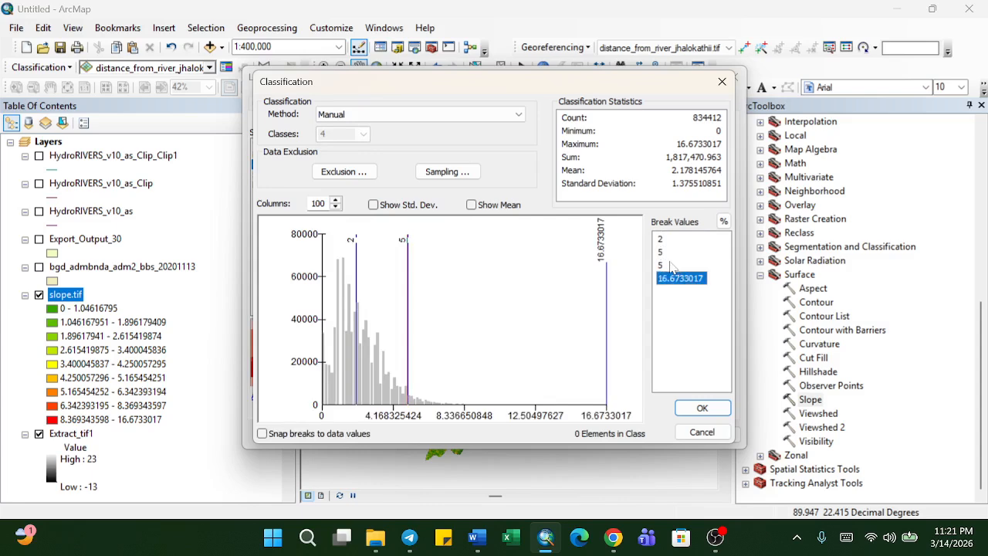
left_click(671, 265)
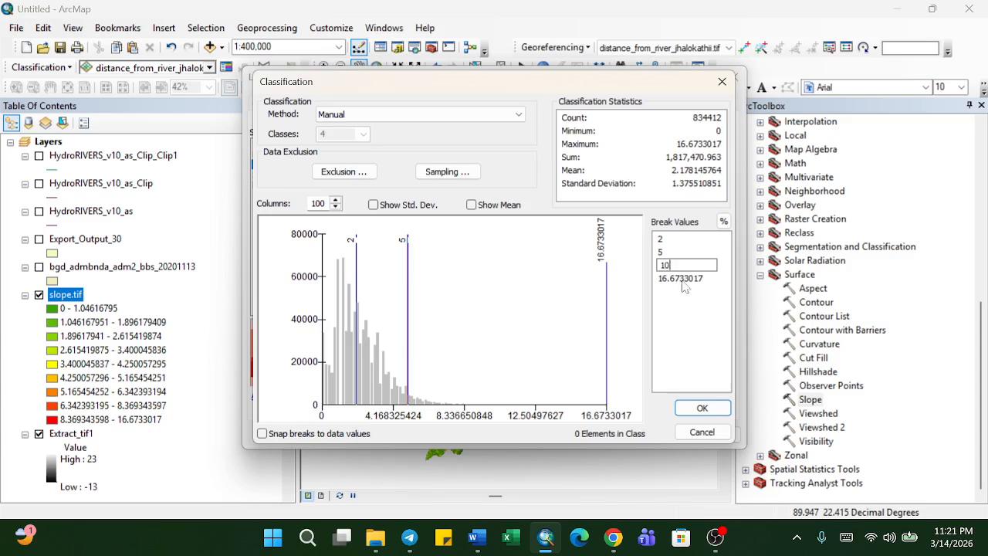
key("Return")
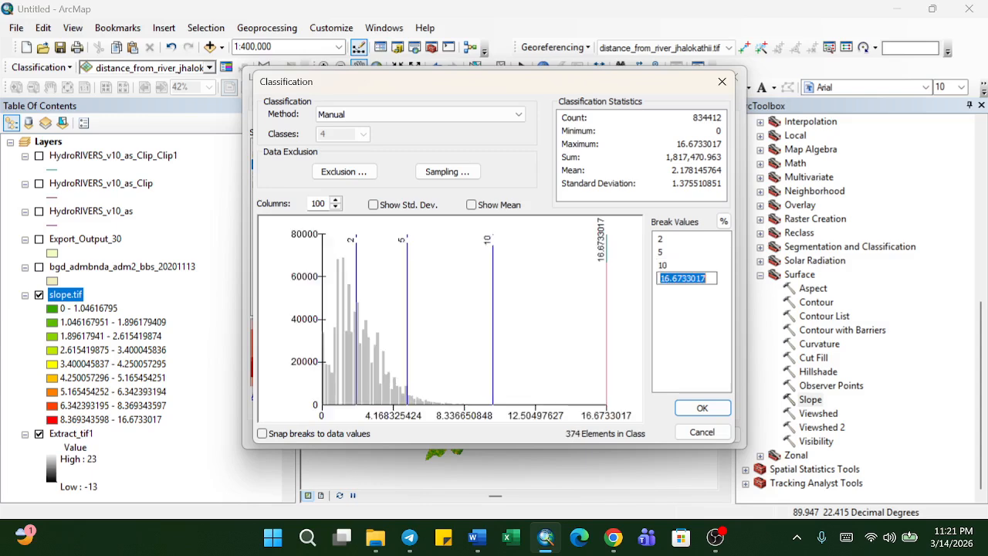
left_click(709, 411)
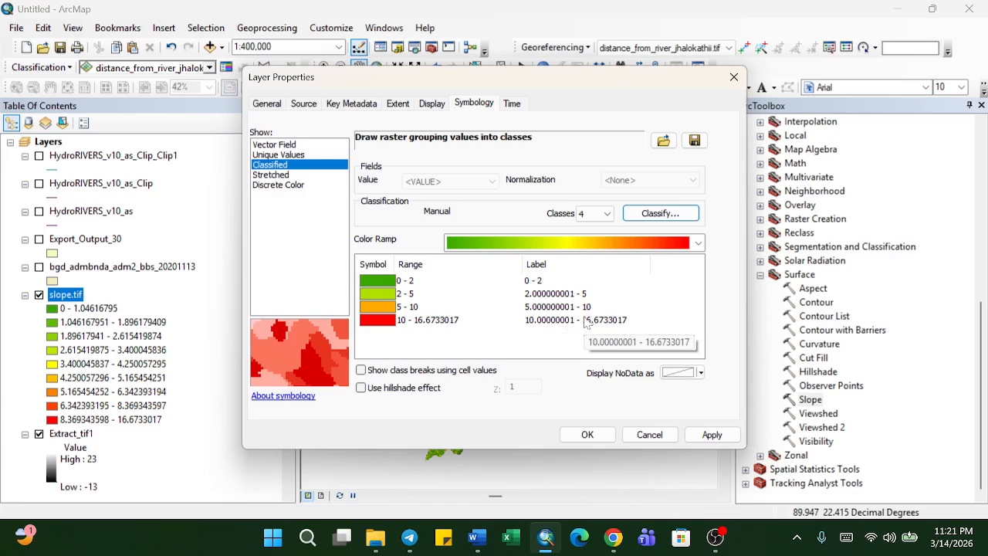
Label the 0 - 2 slope class Flat and the 2 - 5 class Gentle.
double_click(536, 280)
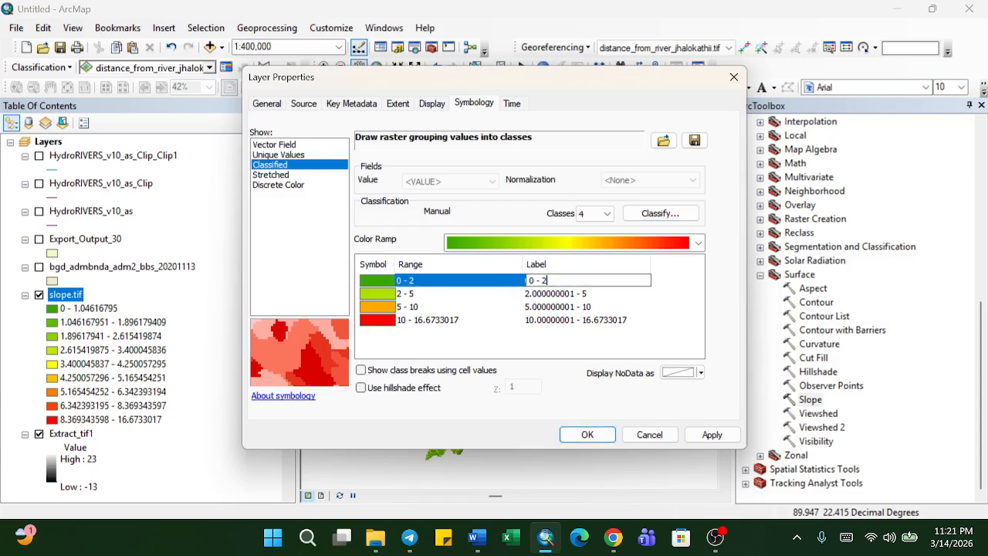
type("Flat")
double_click(585, 293)
left_click_drag(580, 294, 524, 307)
type("Gentle")
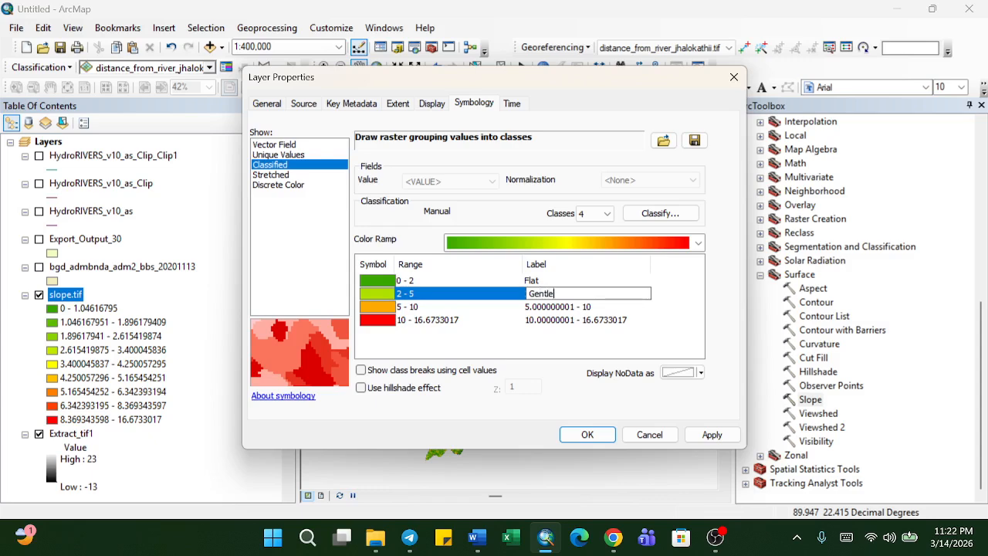
Label the 5 - 10 class Moderate and the highest class Steep, and apply the symbology to the slope layer.
double_click(597, 307)
left_click_drag(597, 308, 528, 307)
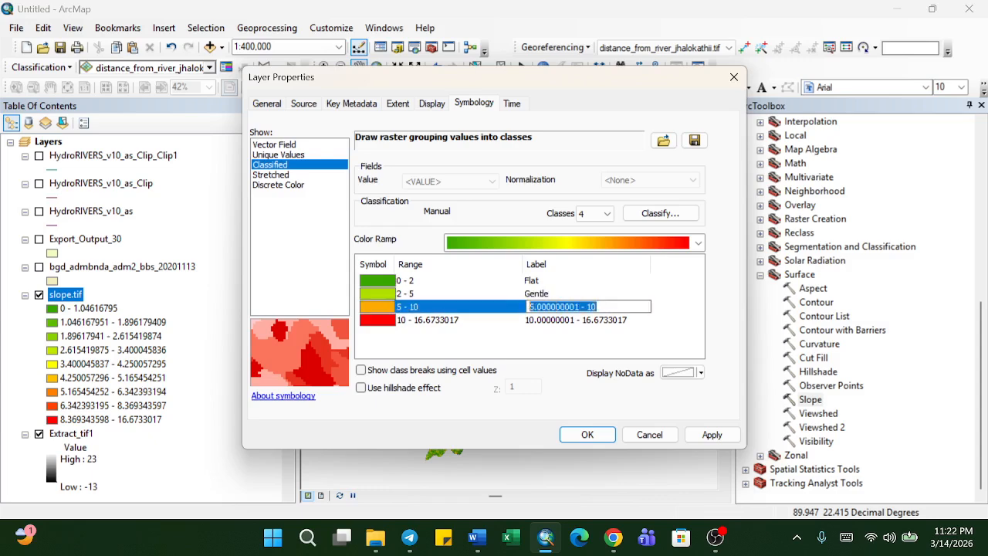
type("Moderate")
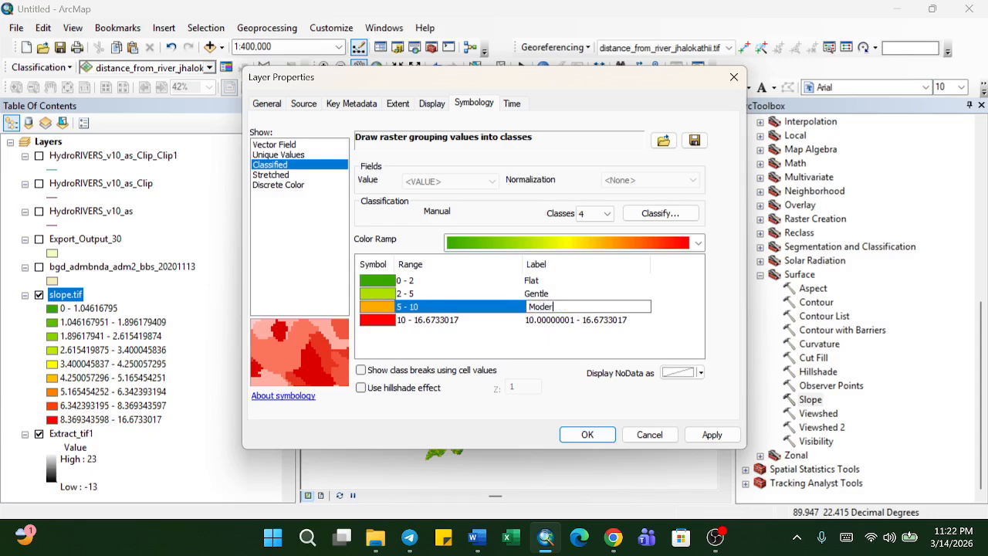
double_click(561, 320)
left_click_drag(632, 320, 528, 320)
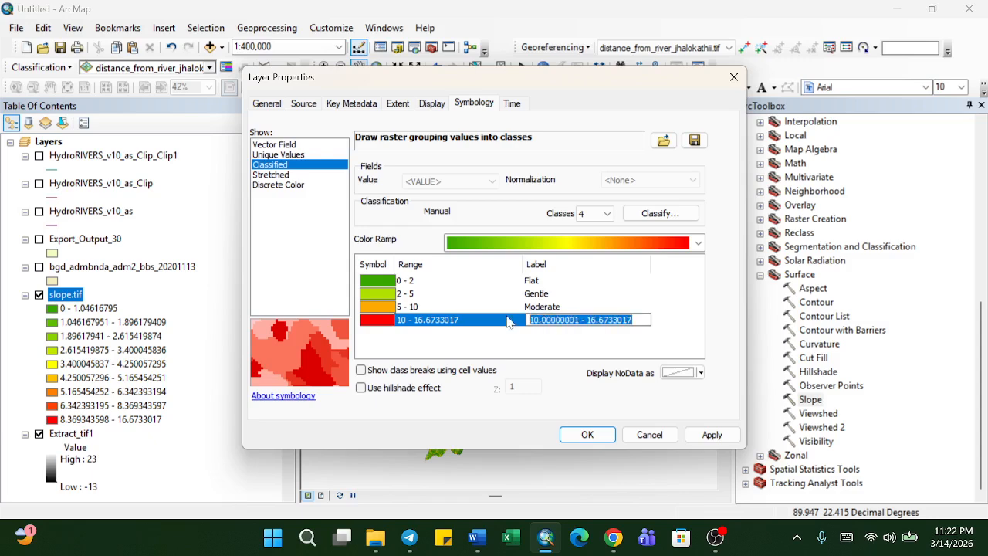
type("Stee")
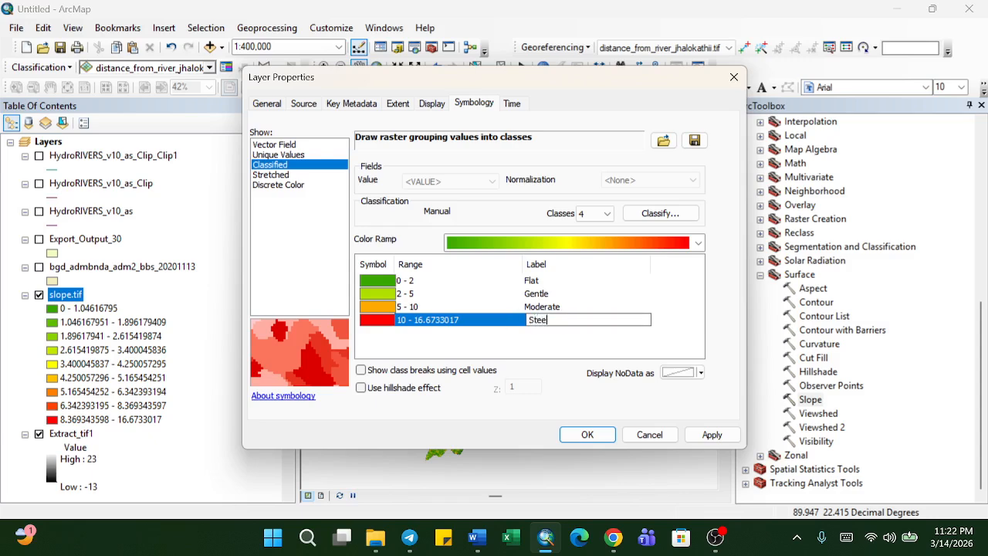
type("p")
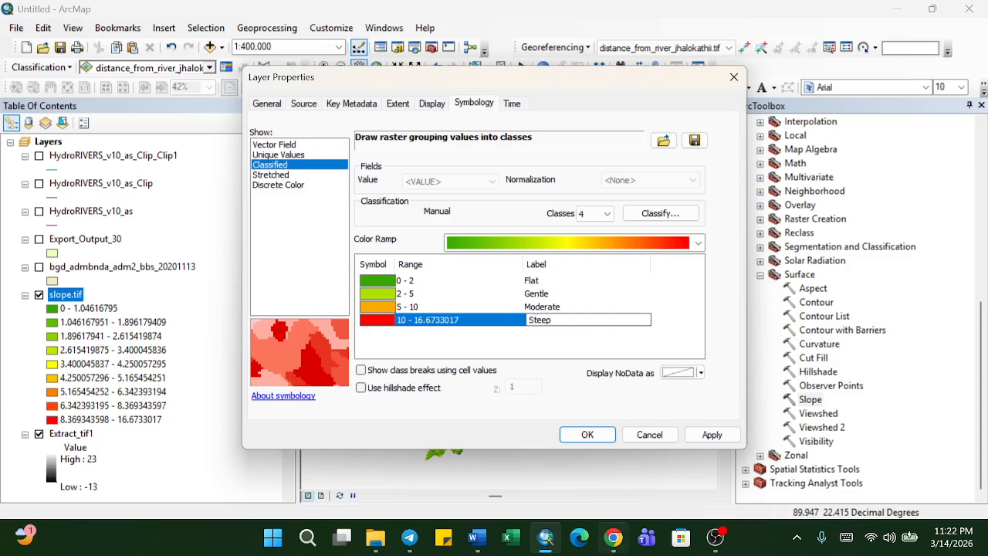
left_click(587, 436)
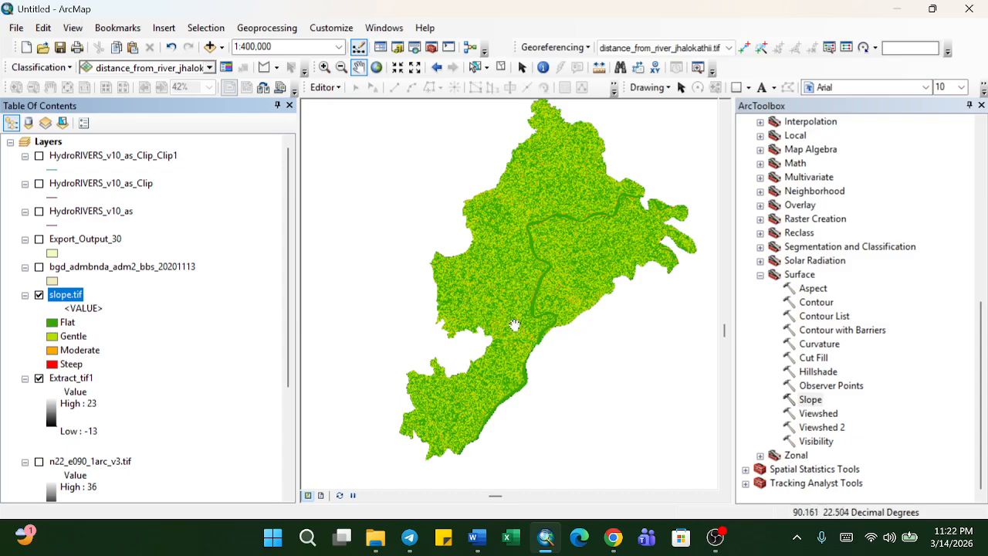
Examine the classified slope raster up close along the river and northern area, and across the whole district.
scroll(516, 335, "up", 3)
scroll(575, 280, "up", 7)
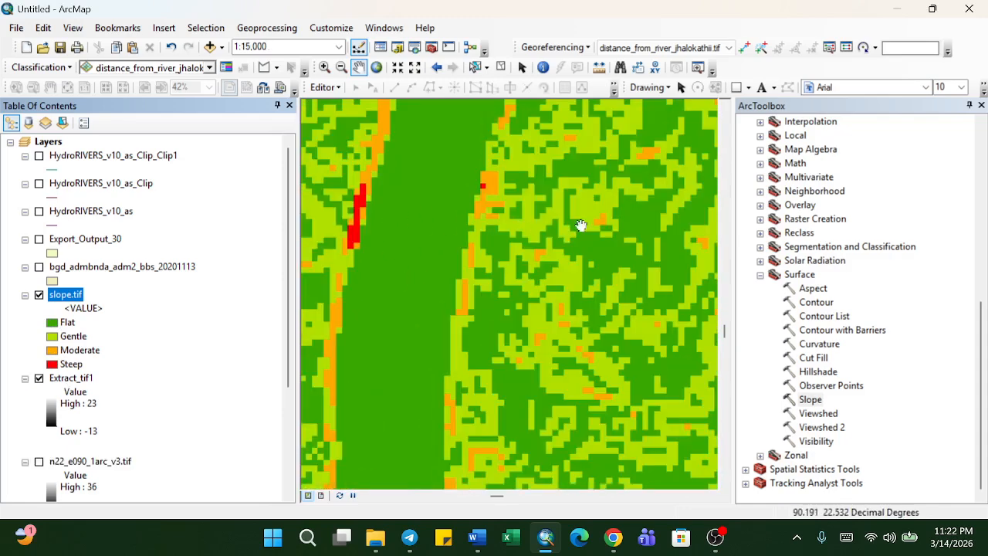
left_click_drag(576, 226, 391, 428)
left_click_drag(629, 233, 508, 379)
left_click_drag(649, 265, 600, 324)
scroll(600, 324, "down", 7)
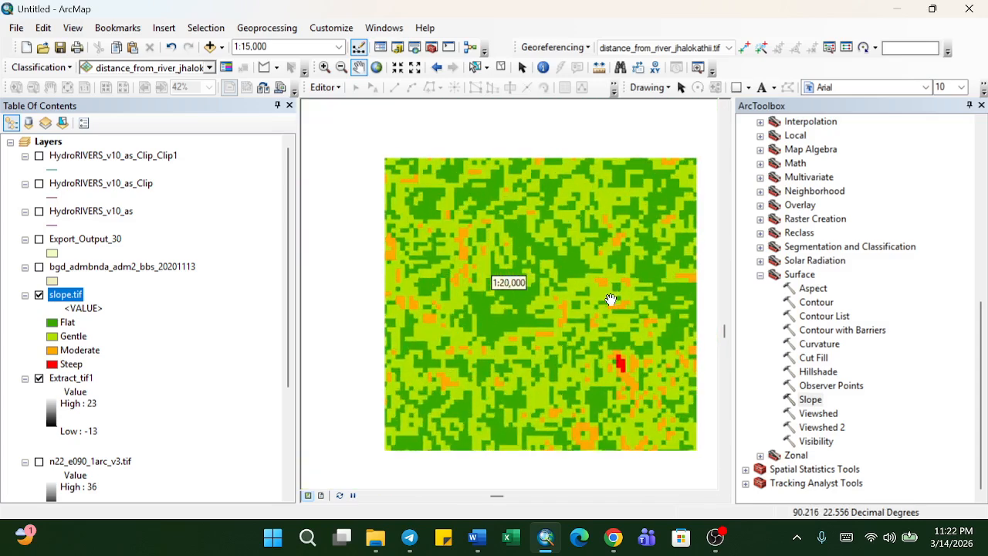
scroll(544, 382, "down", 2)
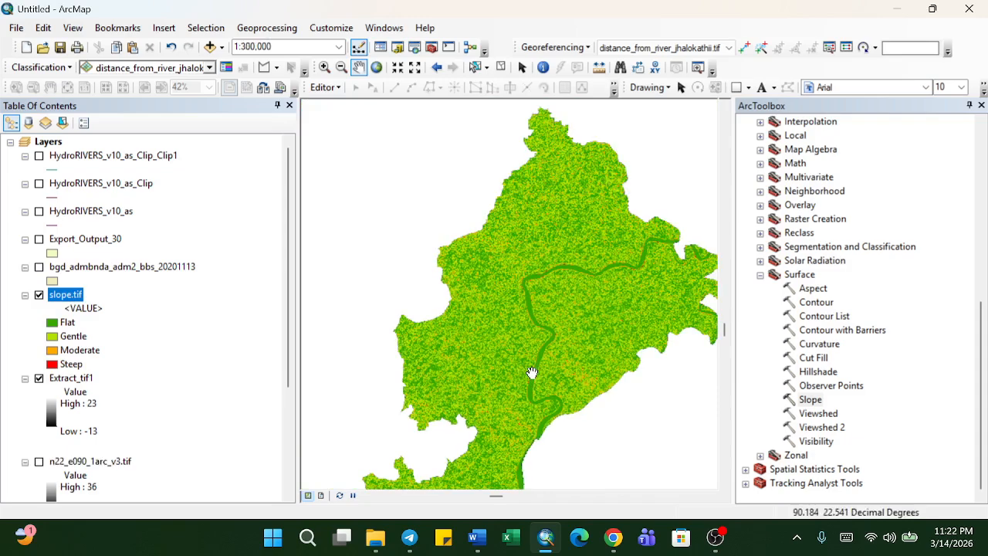
scroll(528, 373, "down", 2)
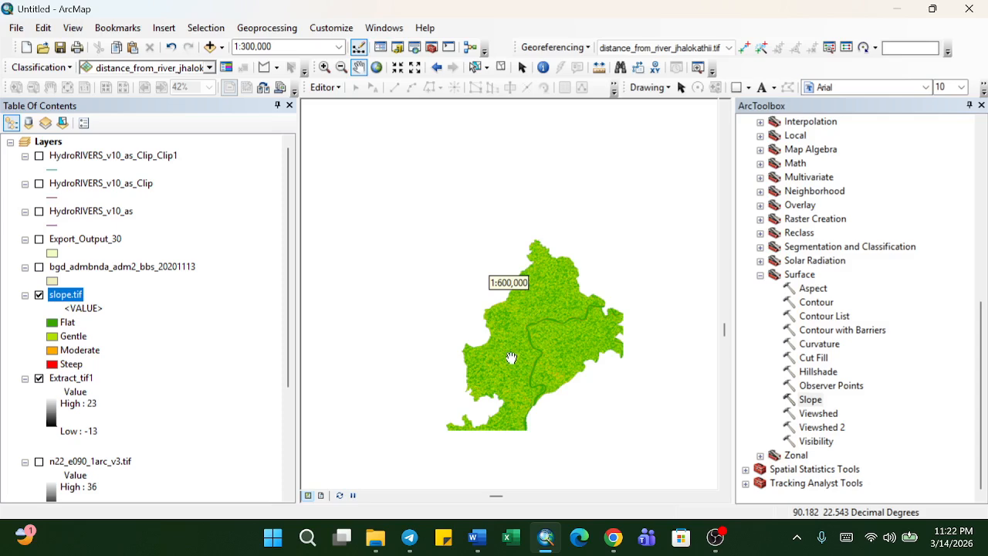
left_click_drag(572, 279, 538, 304)
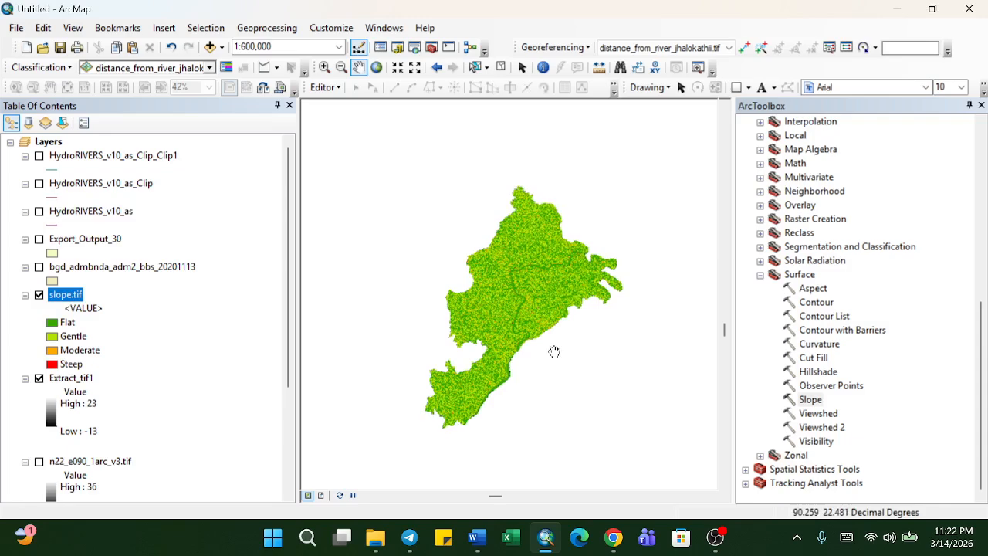
scroll(503, 348, "up", 3)
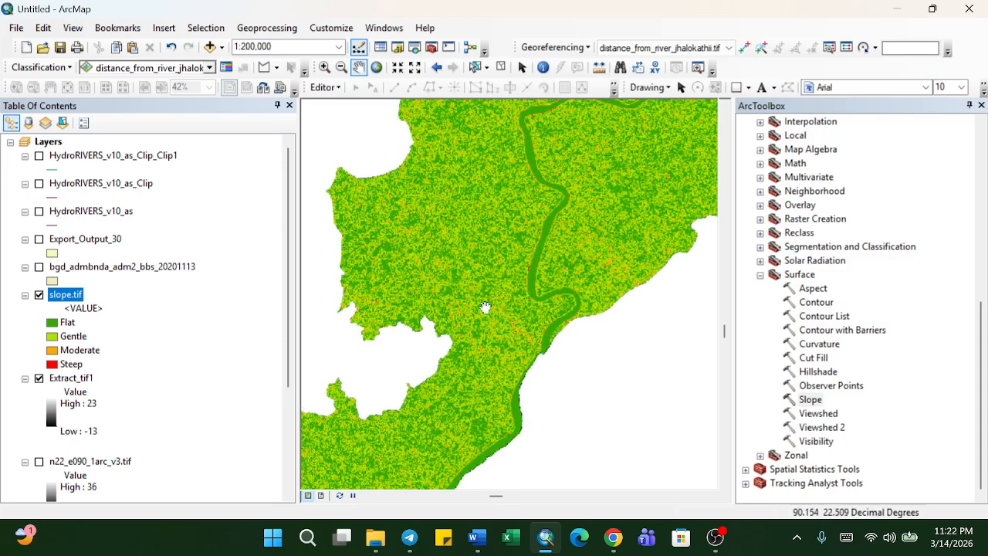
scroll(487, 322, "down", 2)
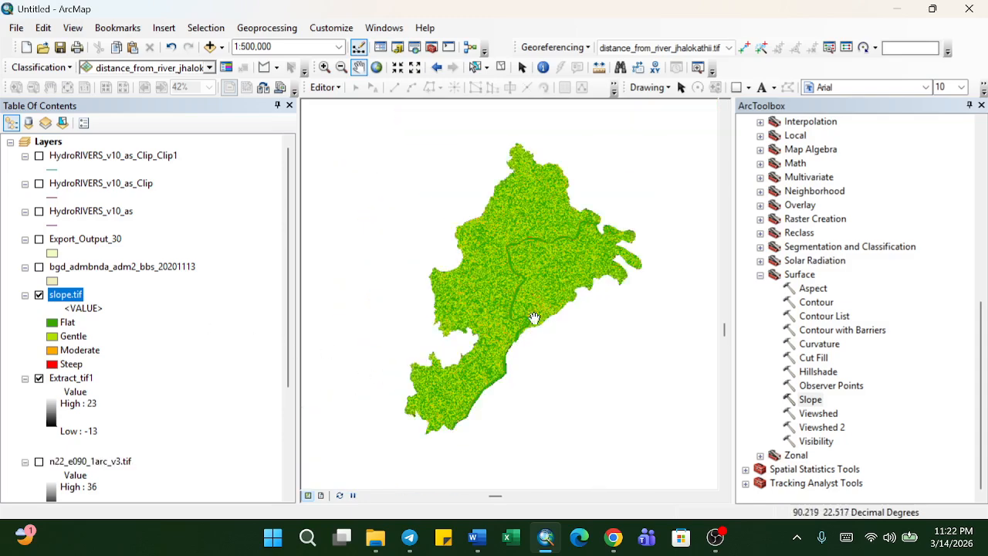
Briefly show and hide the distance_from_river_jhalokathii.tif layer, and switch the map to layout view.
scroll(64, 456, "down", 5)
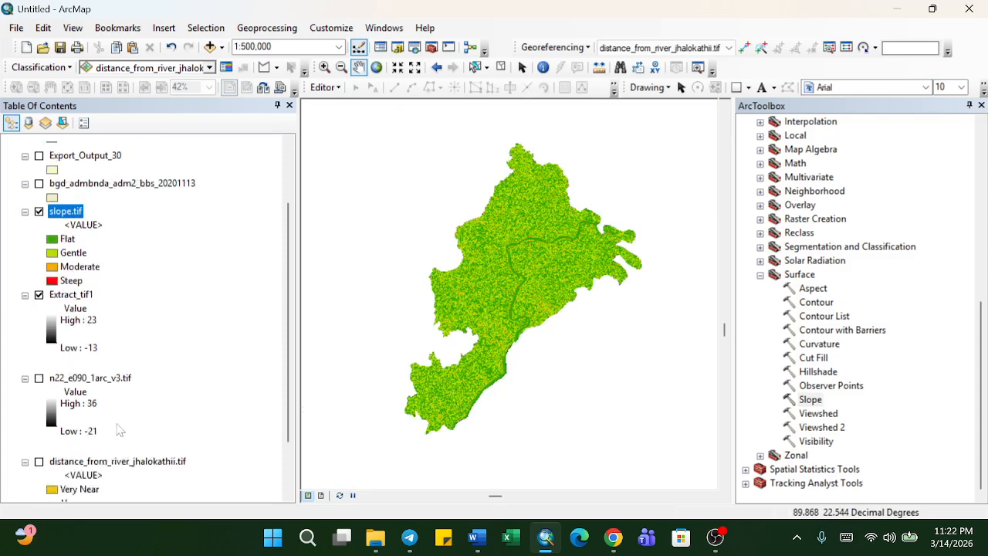
left_click(39, 392)
left_click(38, 392)
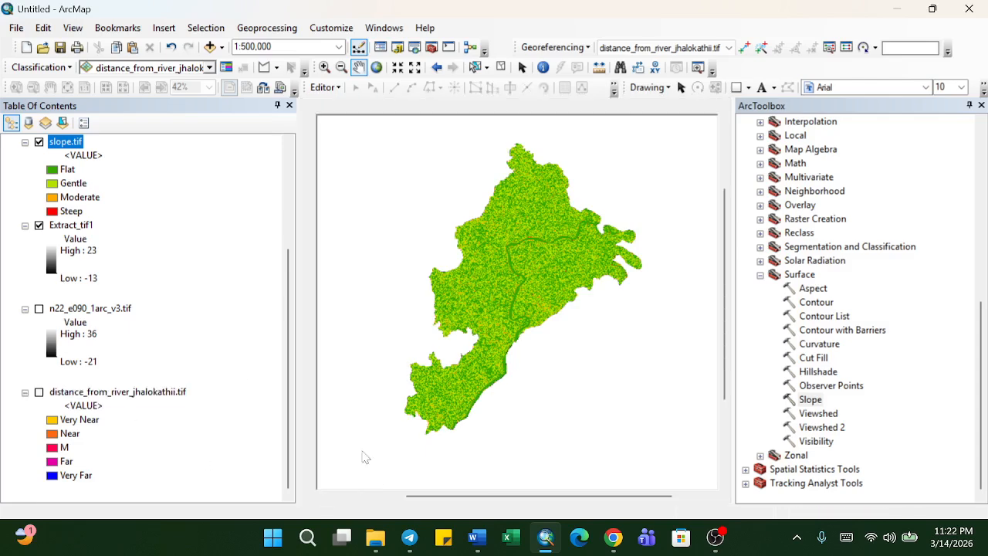
left_click(321, 495)
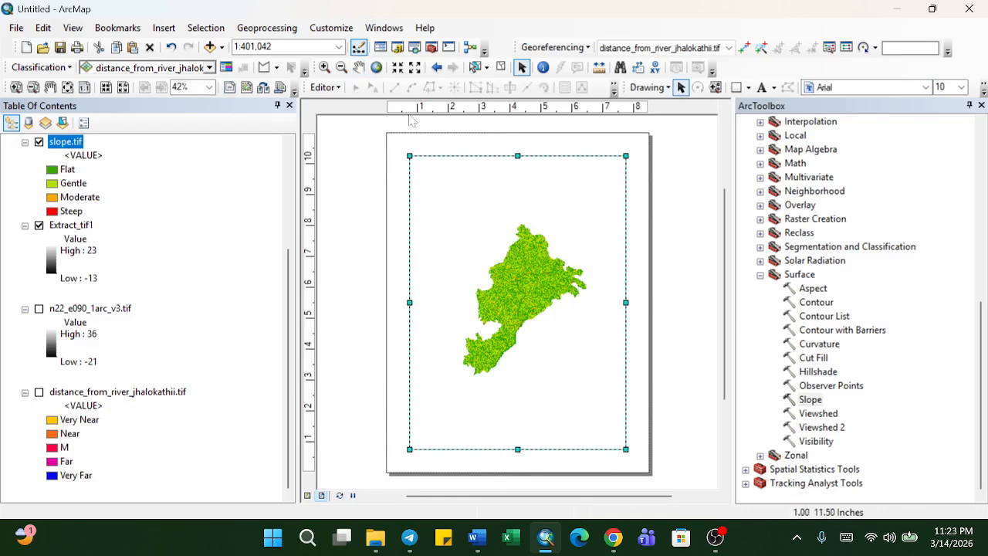
Set the layout page to landscape orientation and widen the data frame to spread across the page.
left_click(16, 27)
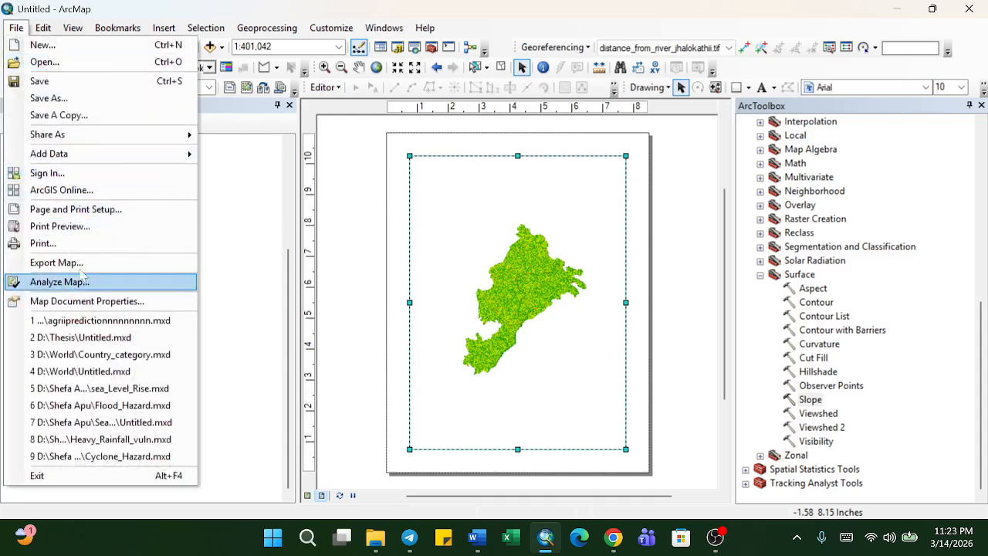
left_click(164, 240)
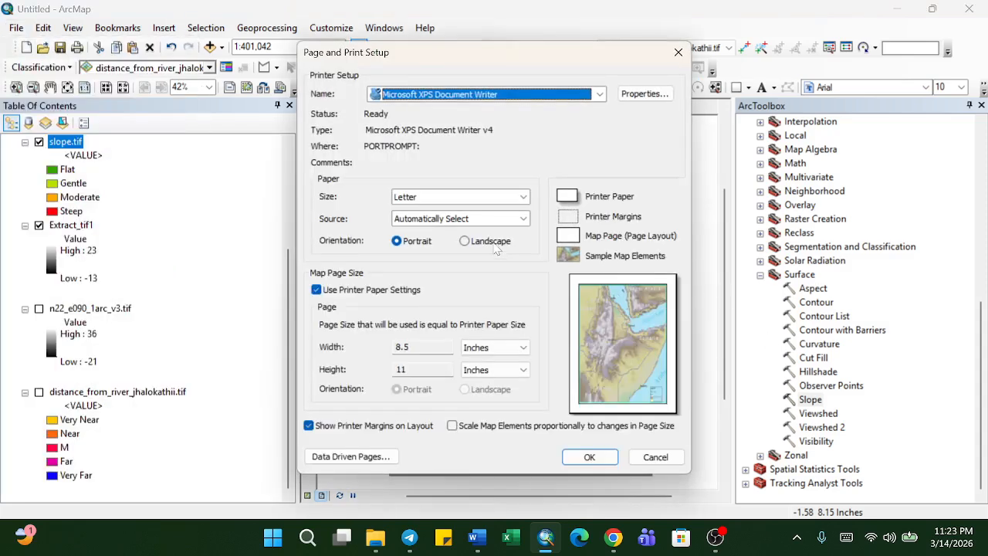
left_click(465, 241)
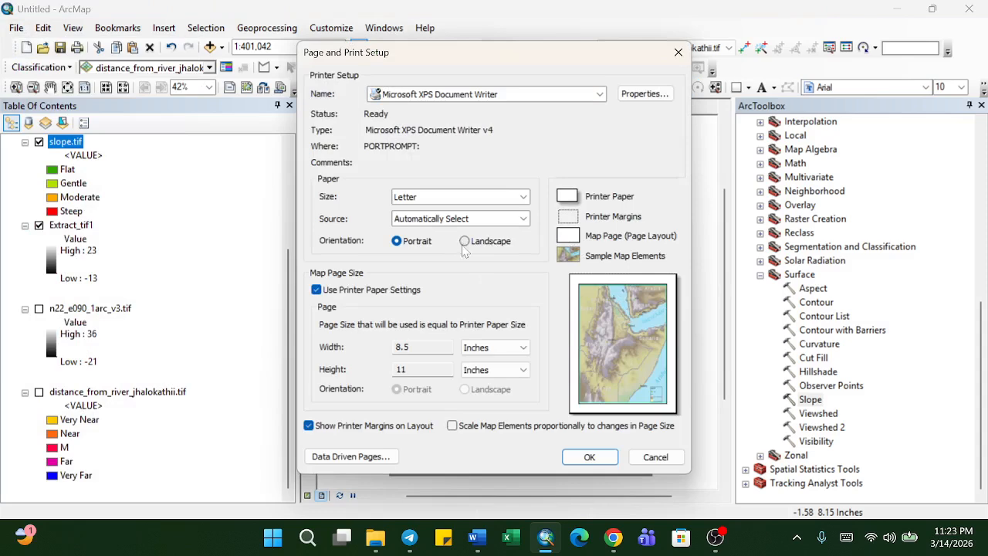
left_click(588, 457)
left_click_drag(593, 261, 682, 286)
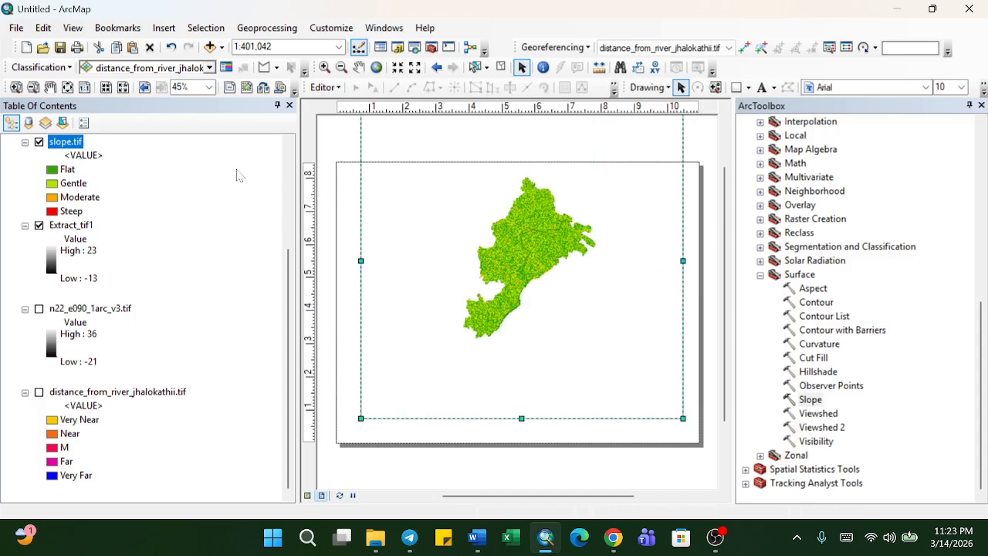
Add two horizontal and two vertical ruler guides just inside the four edges of the layout page.
left_click(313, 165)
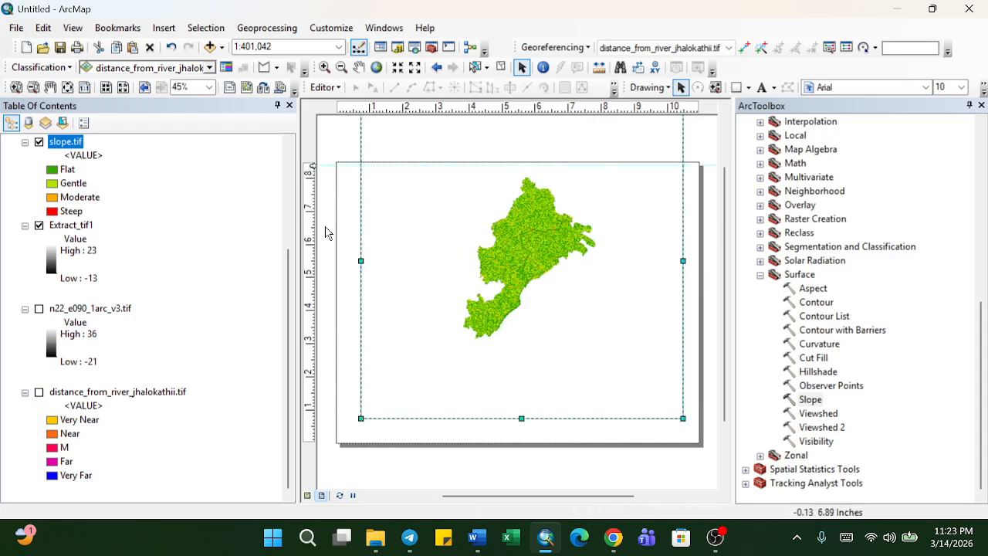
left_click(314, 441)
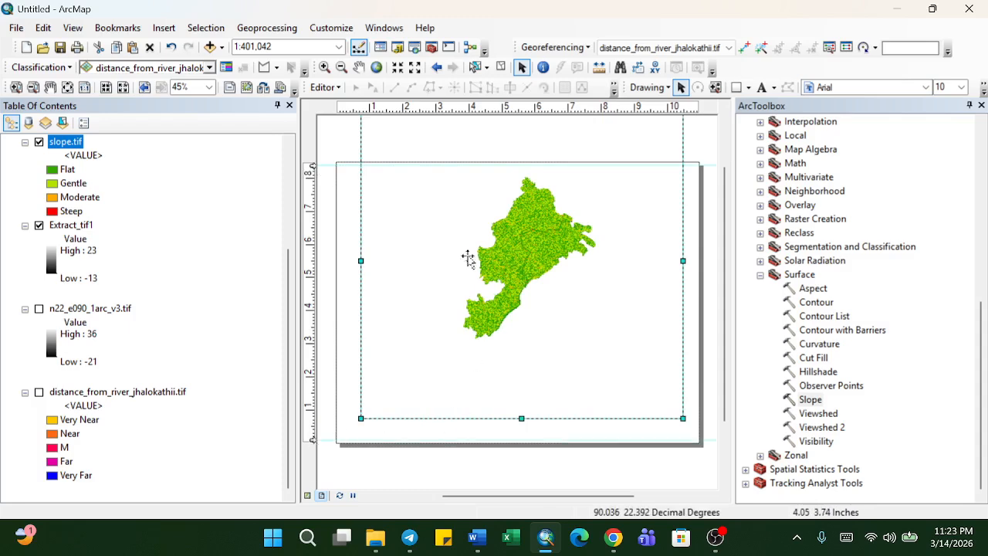
left_click(340, 108)
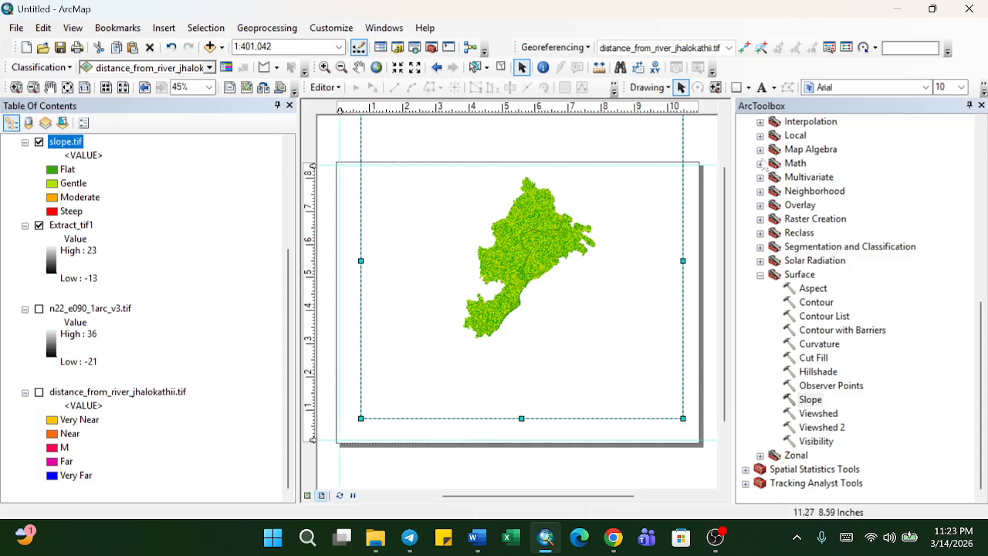
left_click(696, 112)
Resize the data frame so all of its edges meet the guides just inside the page border.
left_click_drag(682, 417, 696, 440)
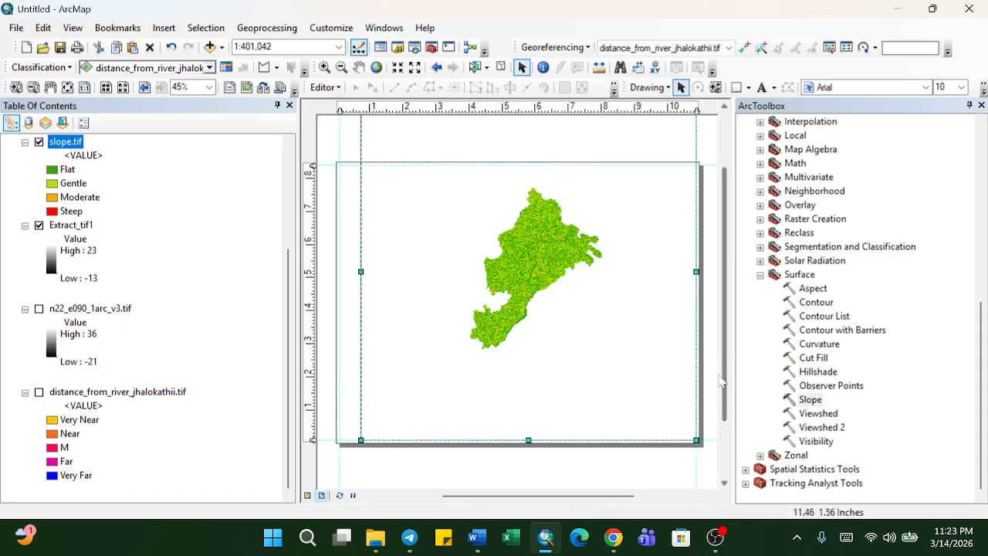
scroll(721, 382, "up", 3)
left_click_drag(697, 184, 690, 249)
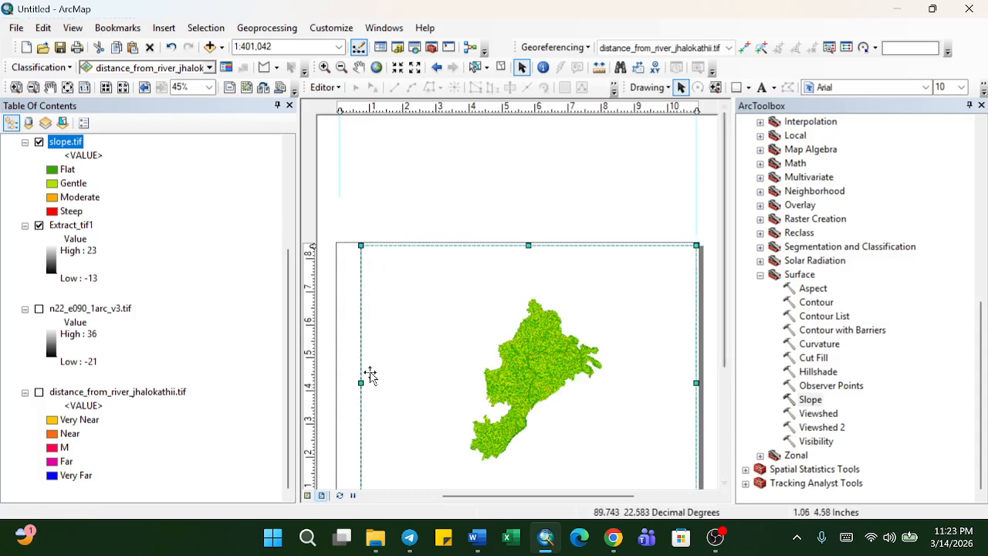
left_click_drag(360, 382, 339, 382)
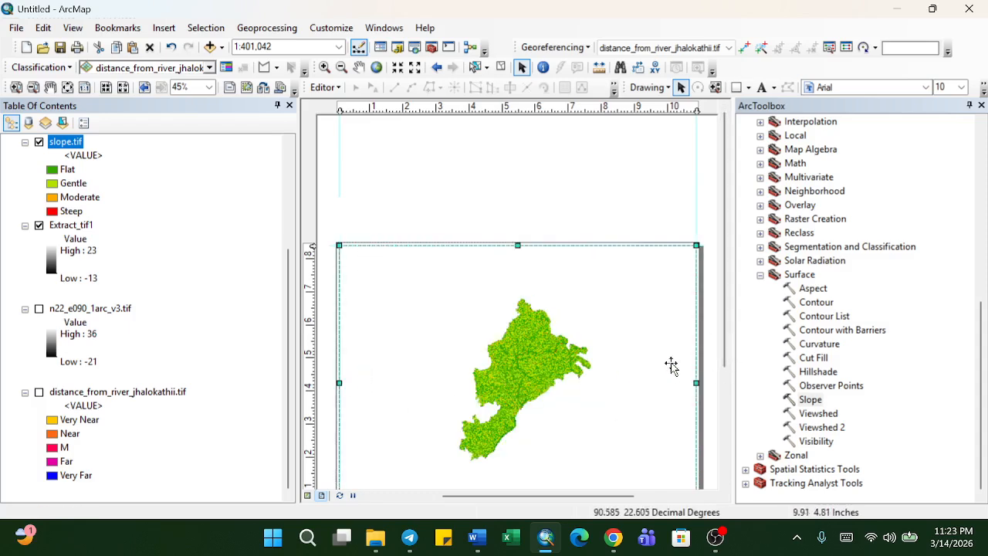
scroll(710, 391, "down", 1)
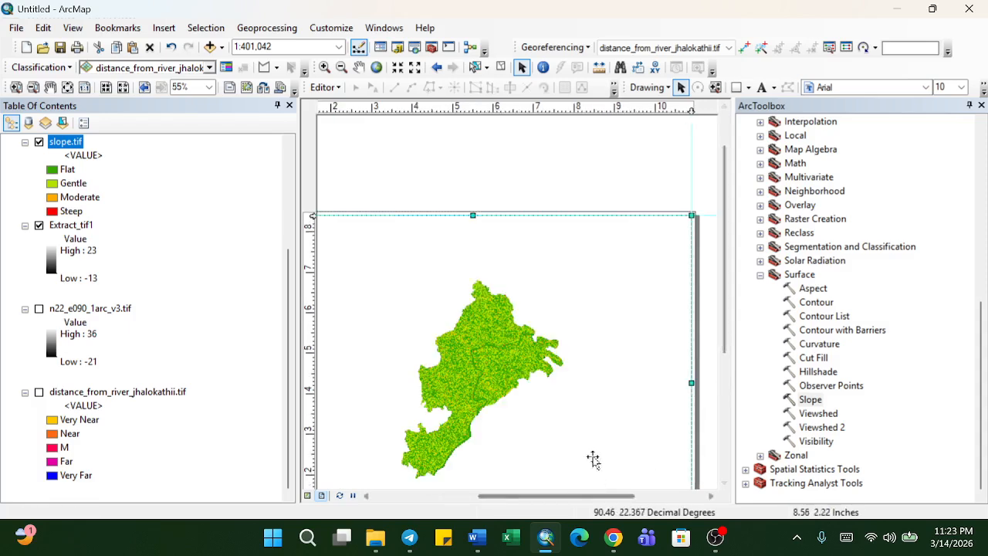
scroll(588, 397, "up", 3)
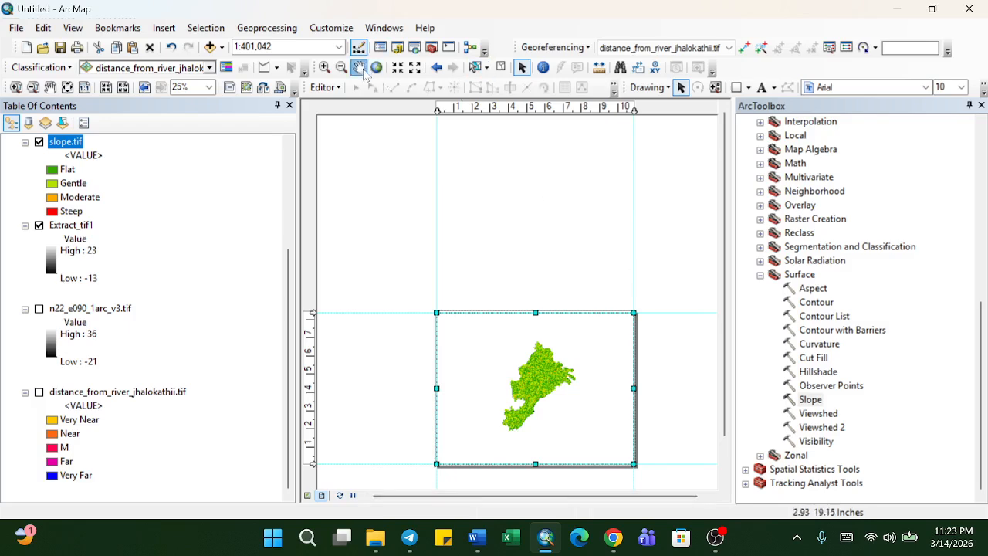
Pan the slope map inside the data frame so the district sits near the middle of the page.
left_click(359, 67)
mouse_move(540, 372)
left_mouse_down()
mouse_move(538, 351)
mouse_move(534, 365)
left_mouse_up()
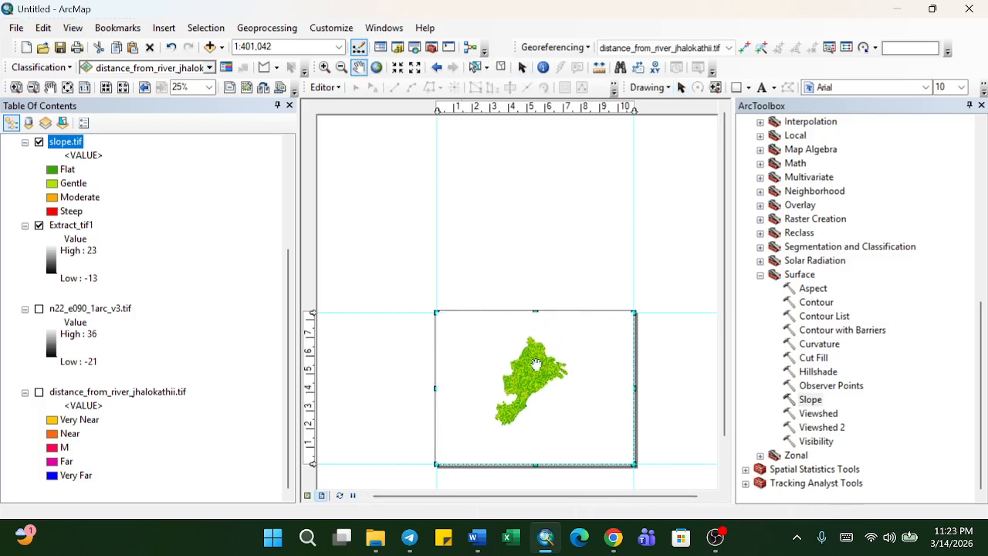
scroll(589, 363, "down", 2)
left_click_drag(551, 498, 515, 498)
left_click_drag(725, 304, 730, 363)
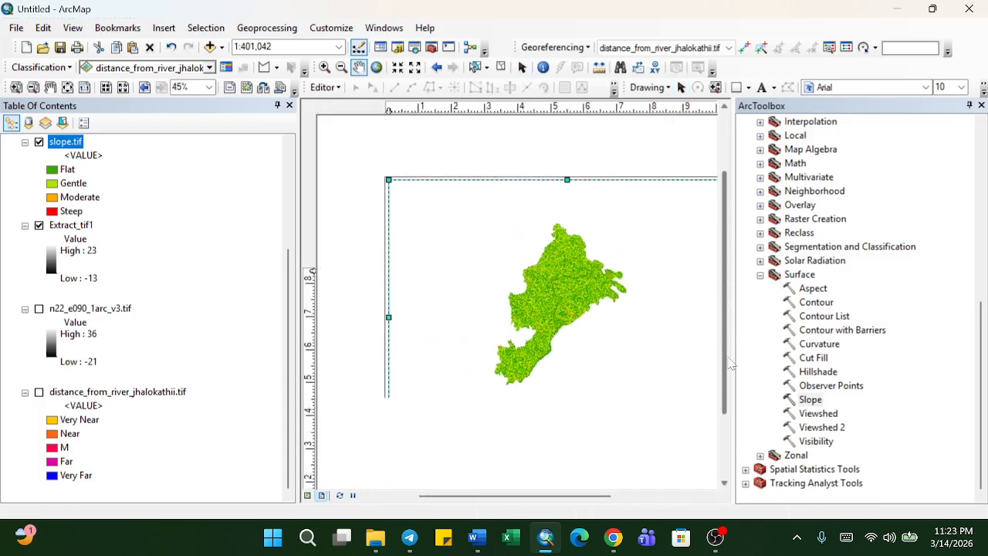
left_click_drag(567, 498, 593, 497)
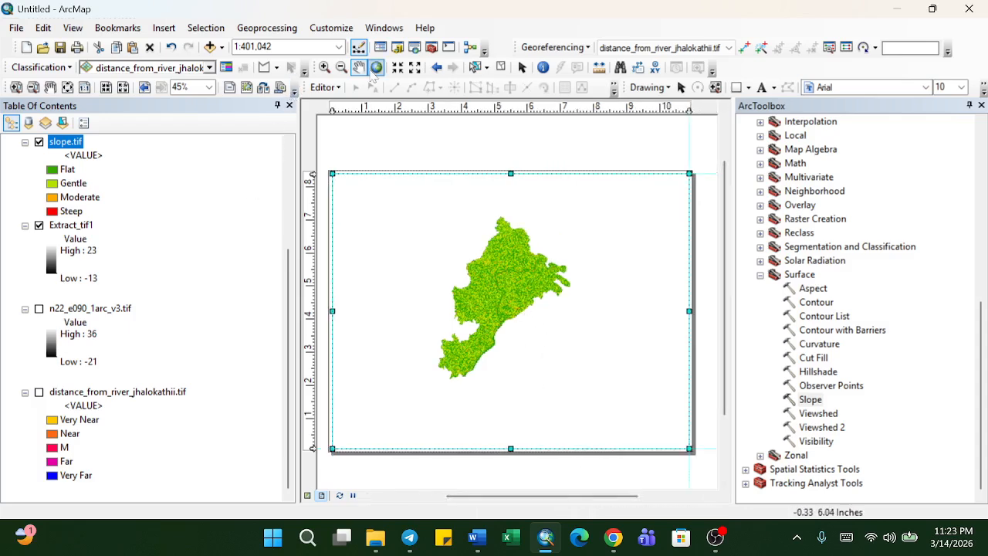
scroll(474, 310, "up", 2)
scroll(474, 310, "down", 1)
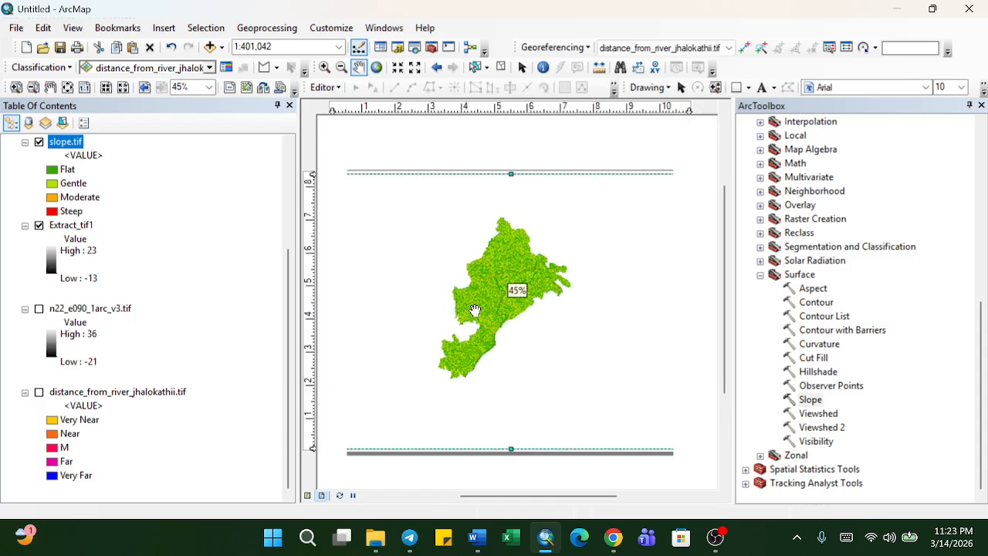
left_click(359, 67)
left_click_drag(502, 285, 500, 300)
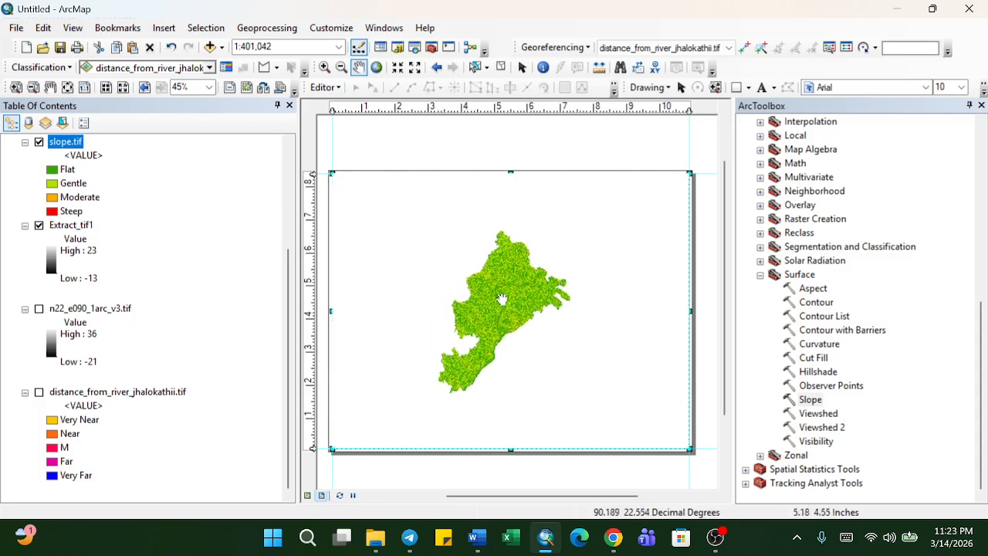
scroll(511, 287, "down", 1)
scroll(511, 286, "up", 1)
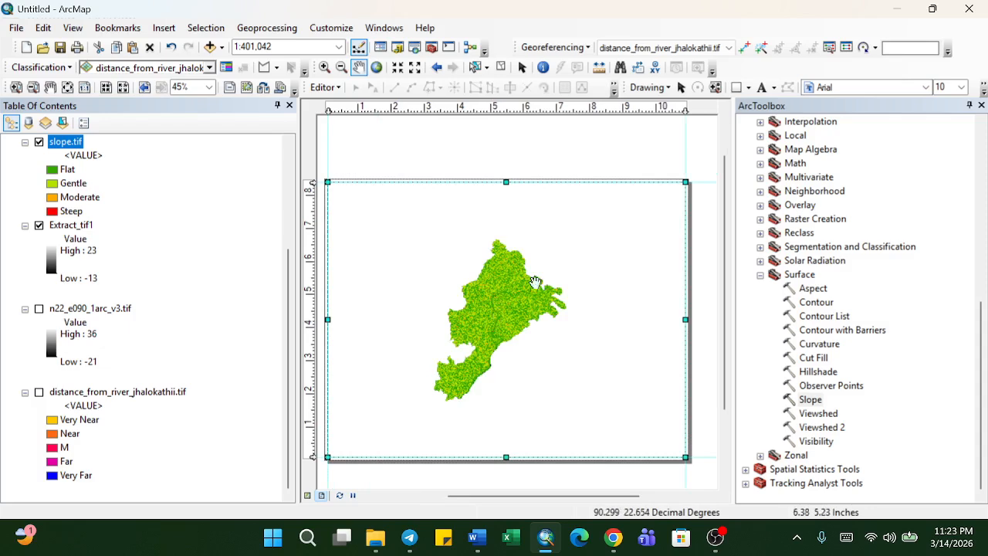
Set the map scale of the data frame to 1:301,042 to enlarge the district on the layout.
left_click(286, 46)
left_click(255, 47)
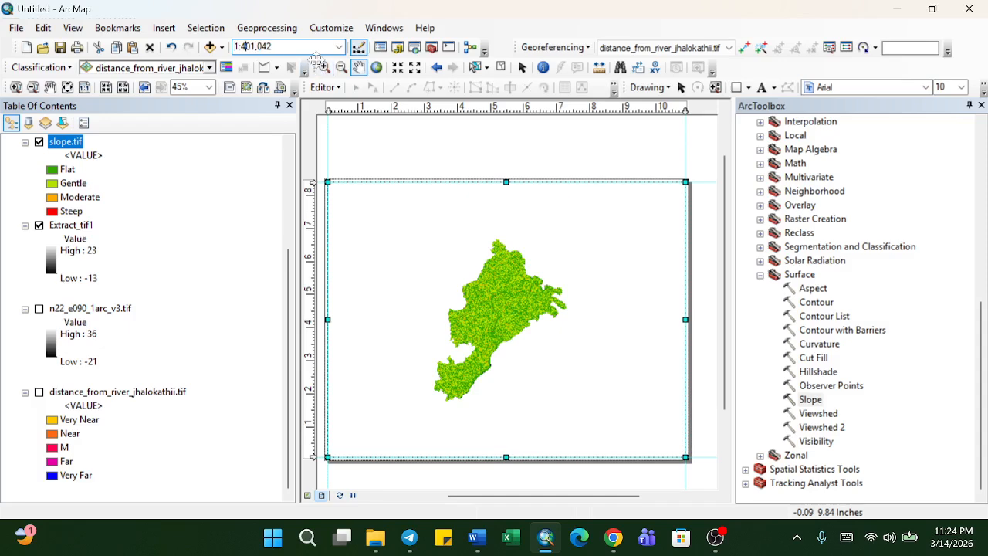
type("3")
key("Return")
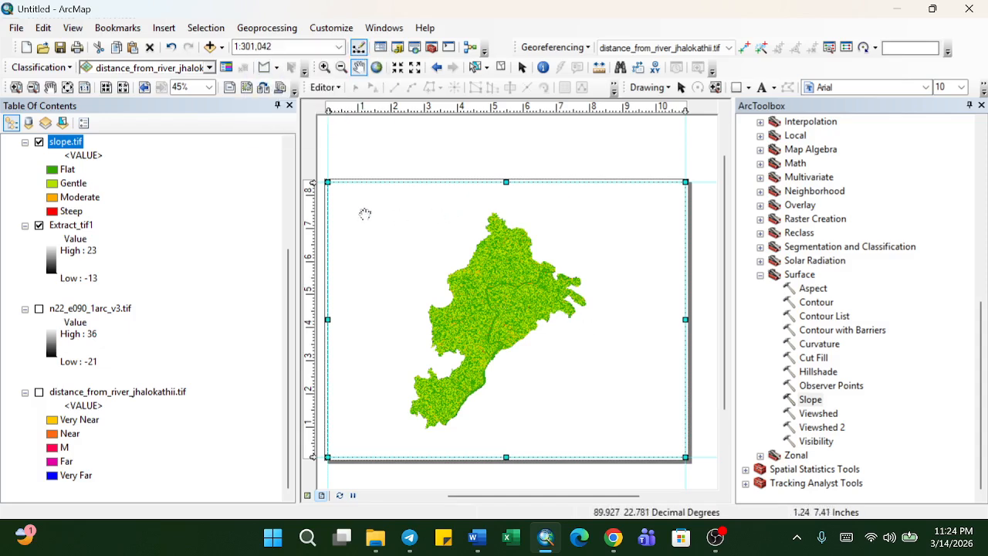
Insert the map title "Jhalakathi Slope Map" and place it inside the data frame, just above the district.
left_click(163, 28)
left_click(183, 64)
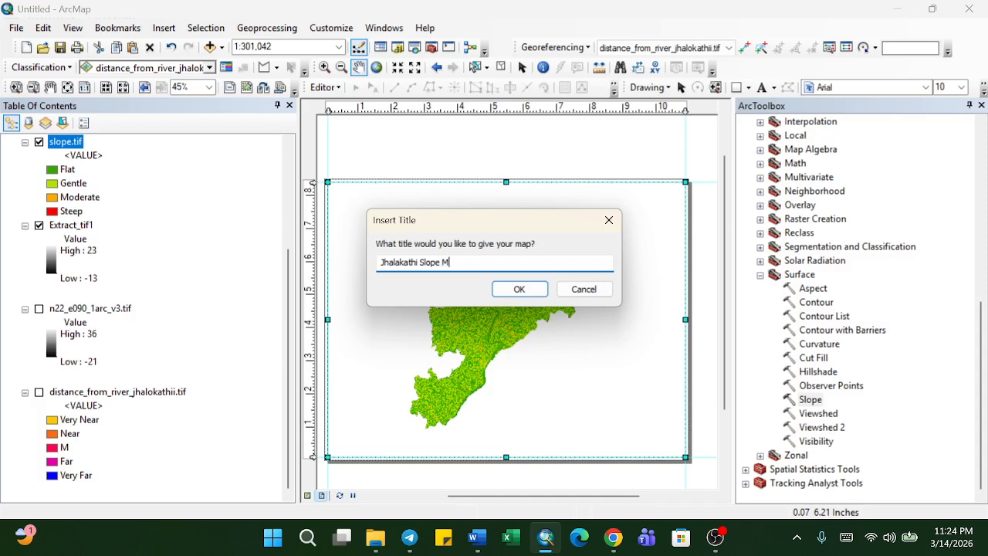
key("Return")
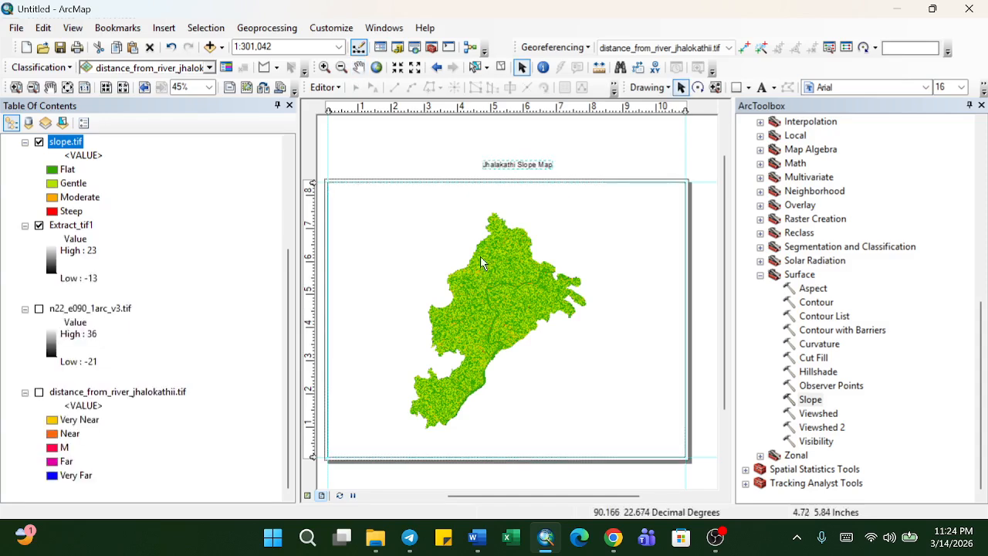
left_click_drag(517, 164, 504, 200)
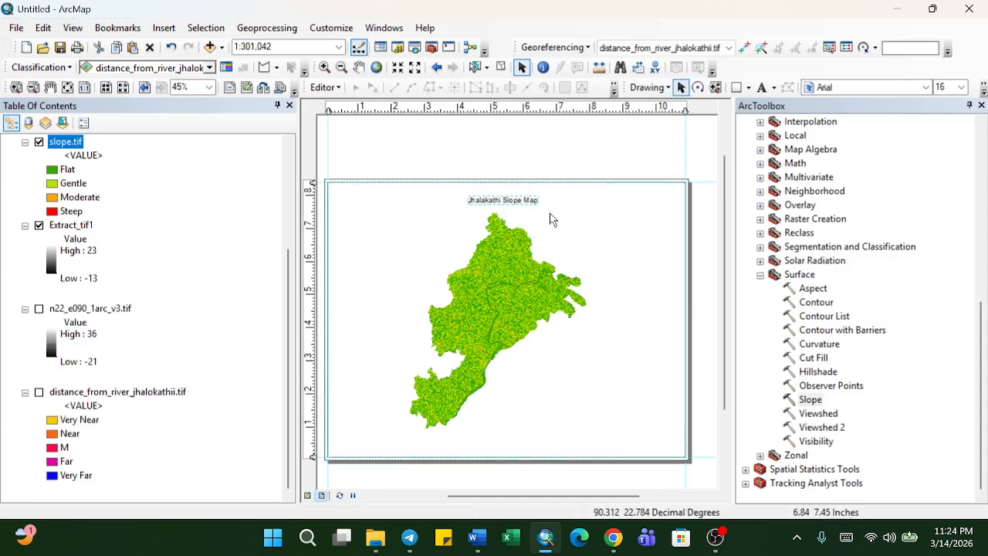
Try to change the map title's font to Times New Roman.
right_click(529, 203)
left_click(585, 465)
left_click(569, 366)
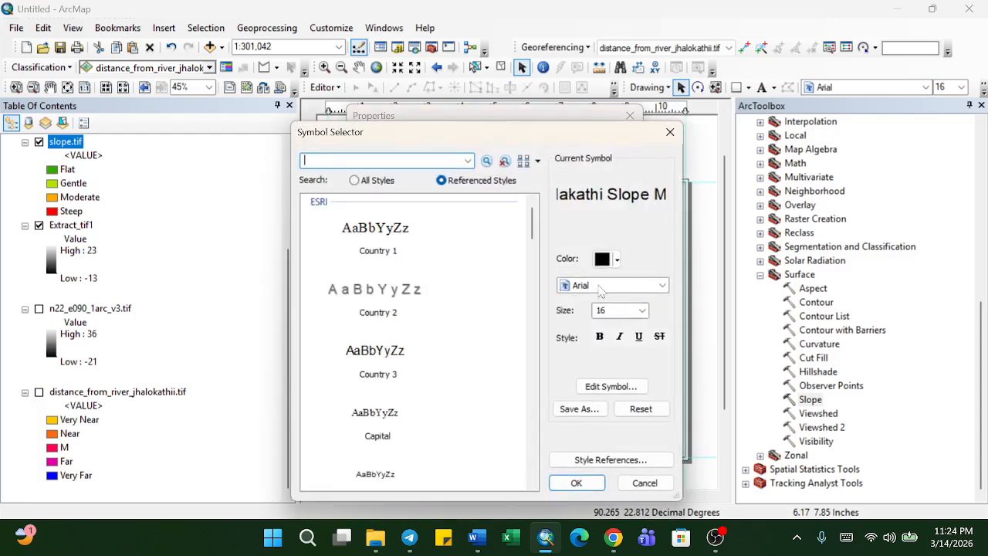
left_click(599, 287)
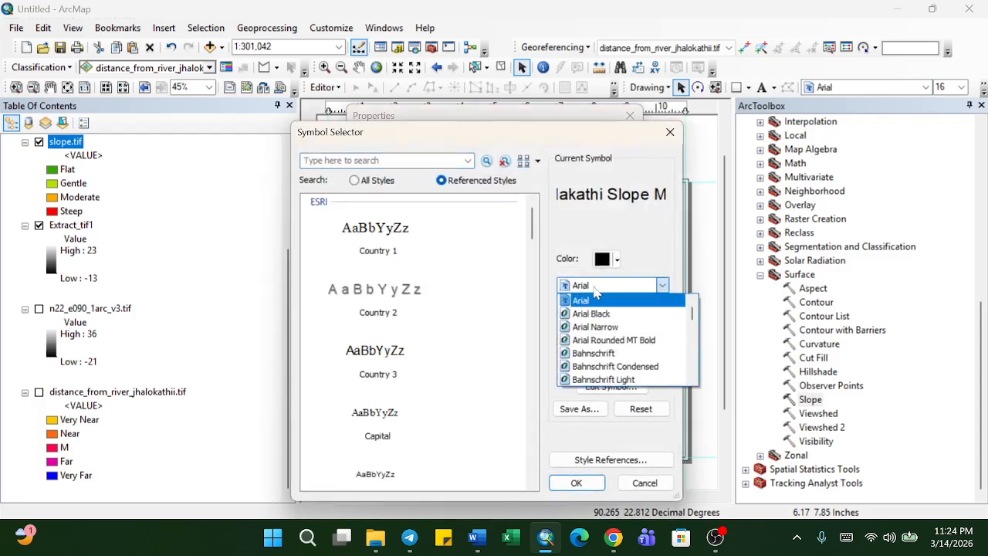
left_click(593, 289)
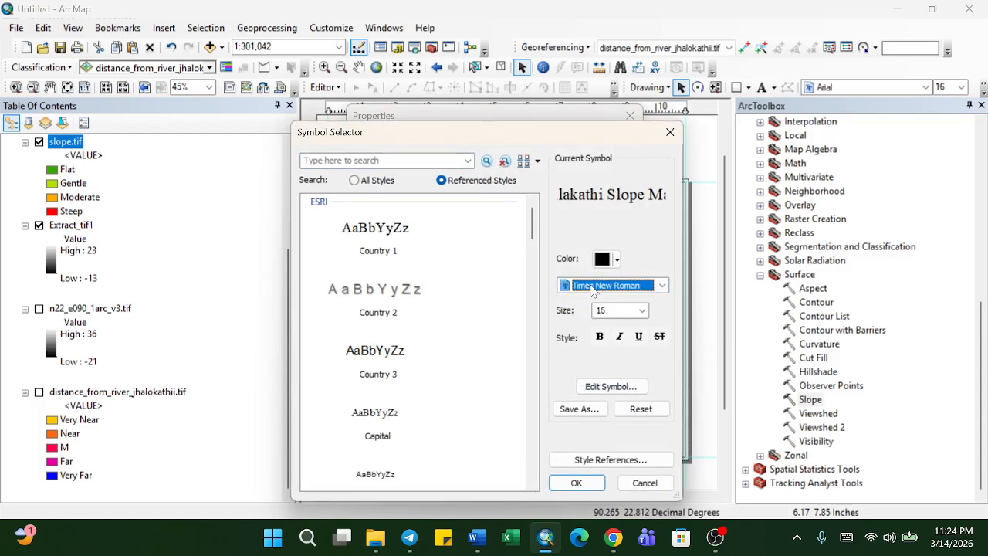
key("Return")
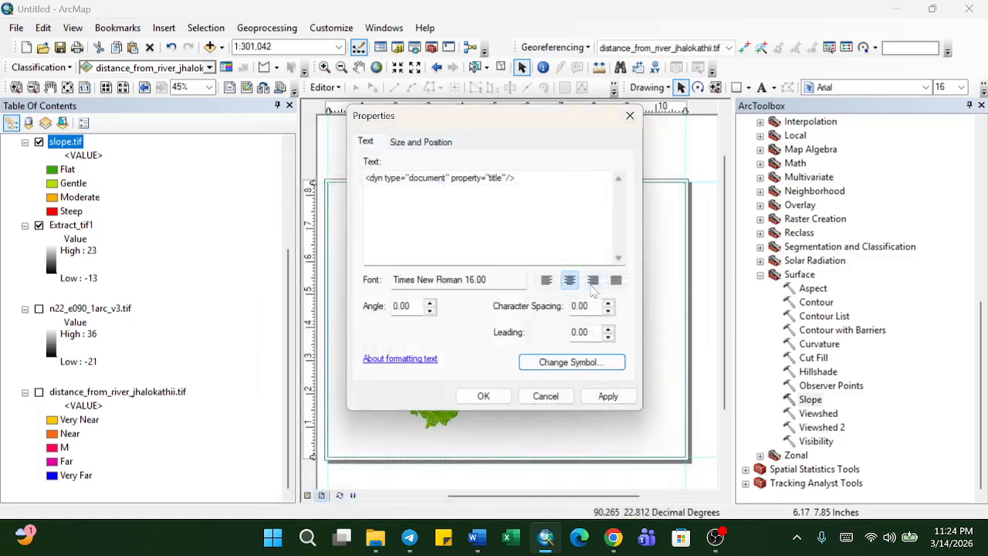
Format the map title as bold at size 28 and move it slightly up, clear of the district.
key("Return")
left_click(641, 310)
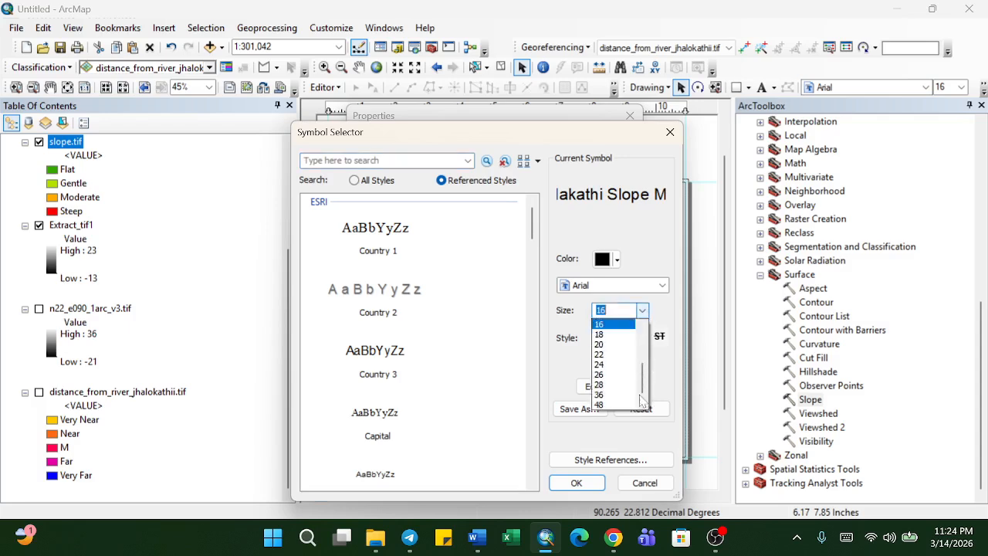
left_click(603, 384)
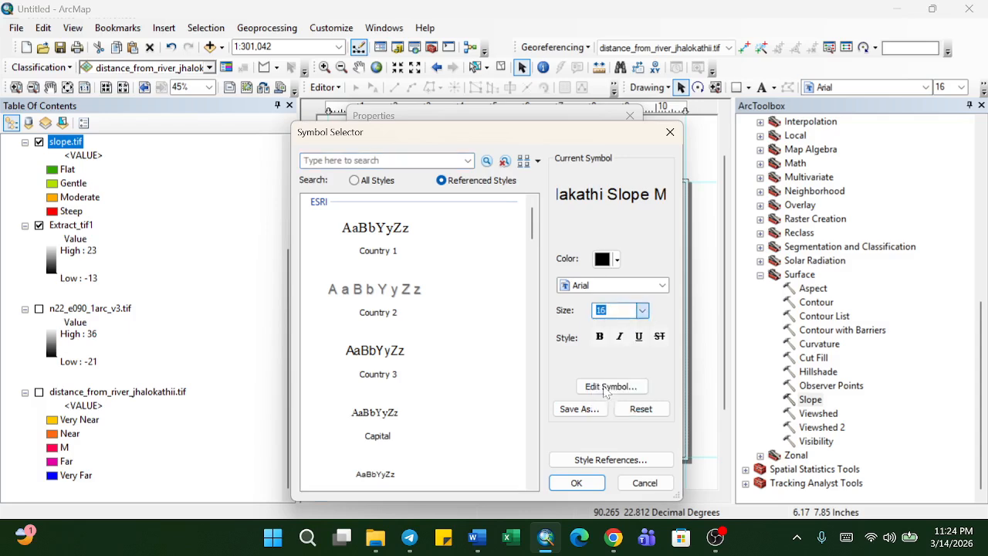
left_click(598, 336)
left_click(577, 482)
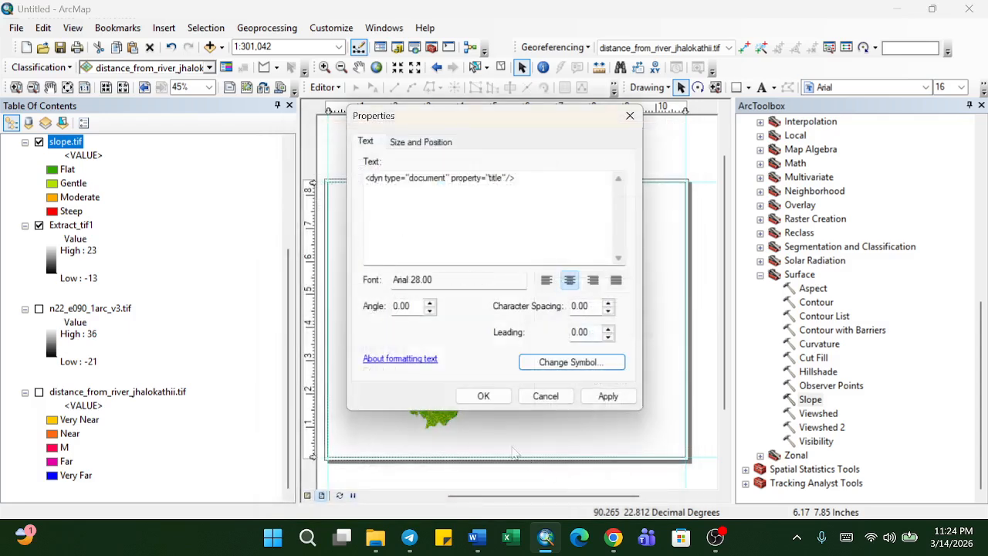
left_click(483, 395)
left_click_drag(509, 204, 509, 197)
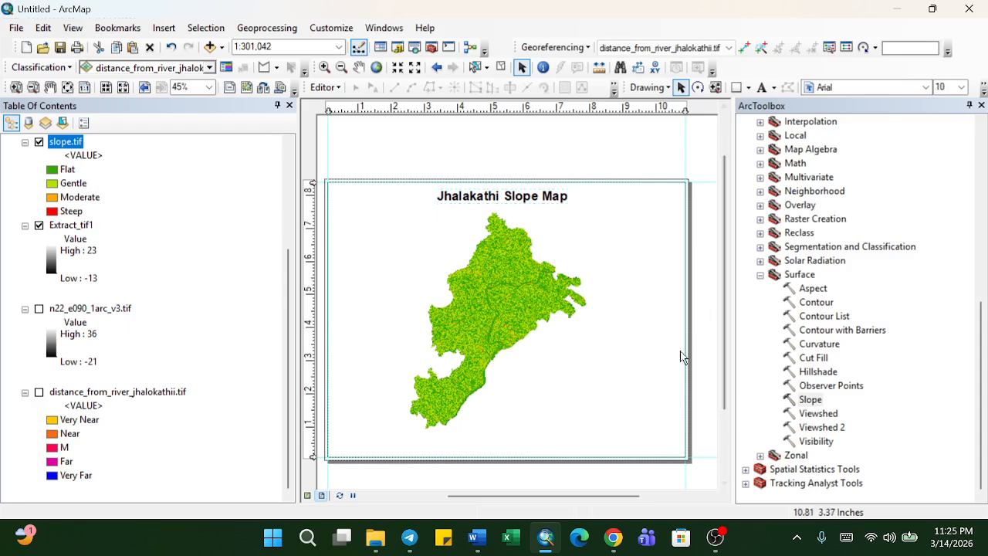